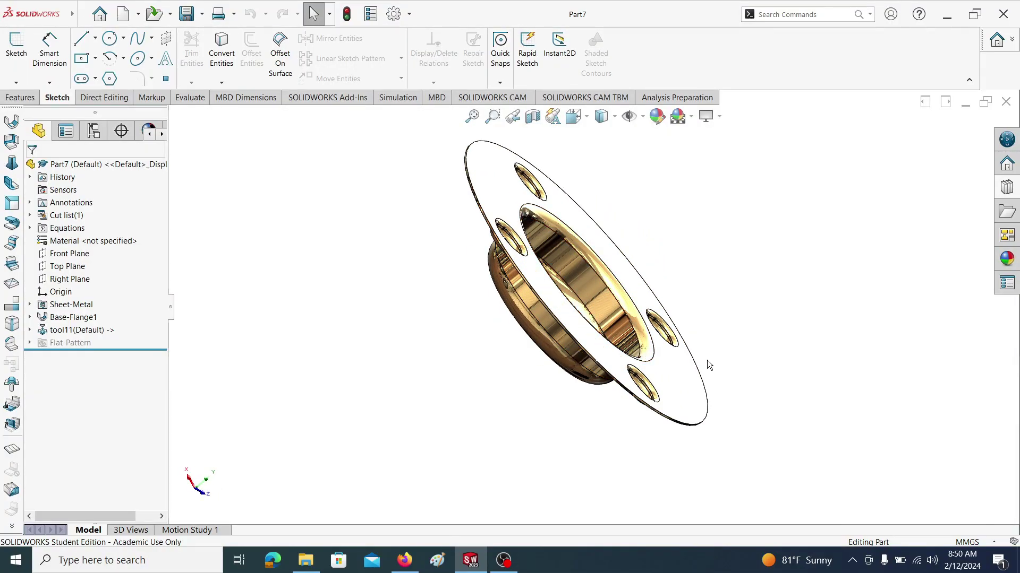
Orbit the gold flange to see it edge-on, from the front and from its boss side.
mouse_move(642, 340)
middle_mouse_down()
mouse_move(616, 329)
mouse_move(663, 340)
mouse_move(638, 334)
mouse_move(647, 338)
middle_mouse_up()
middle_click_drag(616, 294, 587, 330)
middle_click_drag(719, 278, 659, 388)
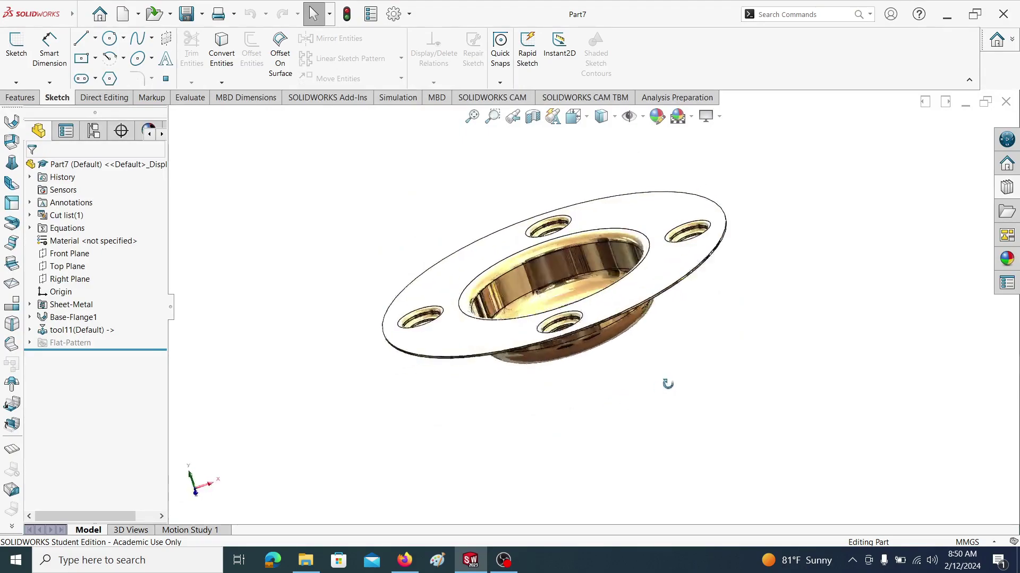
middle_click_drag(834, 403, 681, 324)
middle_click_drag(586, 280, 461, 345)
middle_click_drag(709, 289, 754, 284)
Zoom out, return to a near-front view of the flange, and close Part7.
scroll(686, 318, "down", 3)
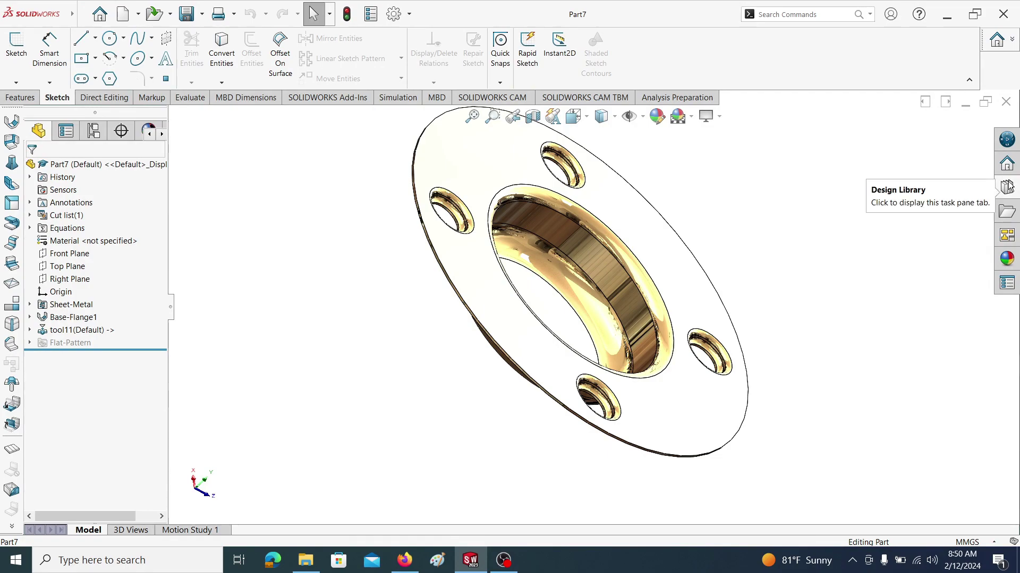
middle_click_drag(616, 299, 317, 333)
key("ctrl+w")
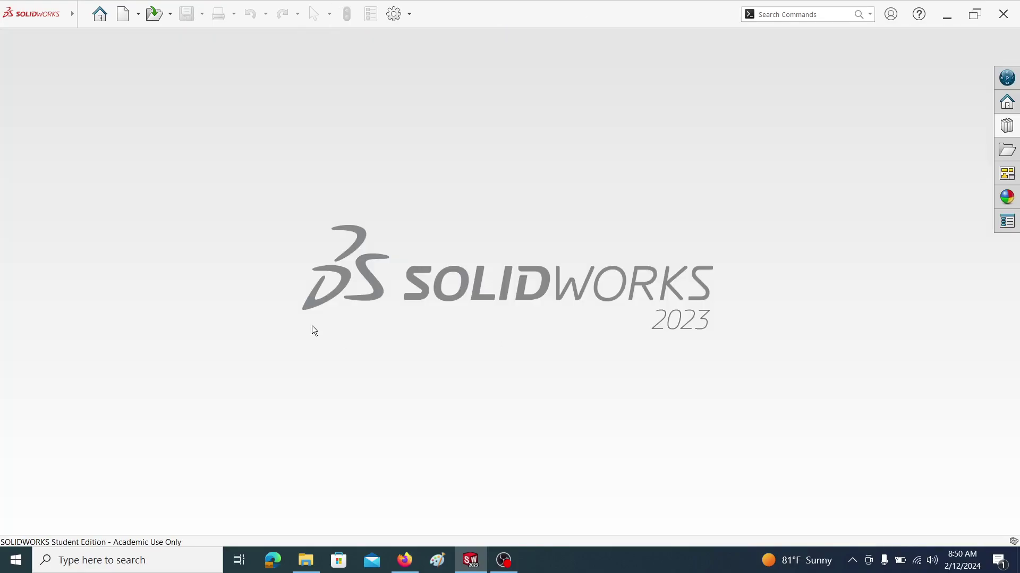
Create a new part and draw a circle centred on the origin of the Top Plane.
left_click(123, 16)
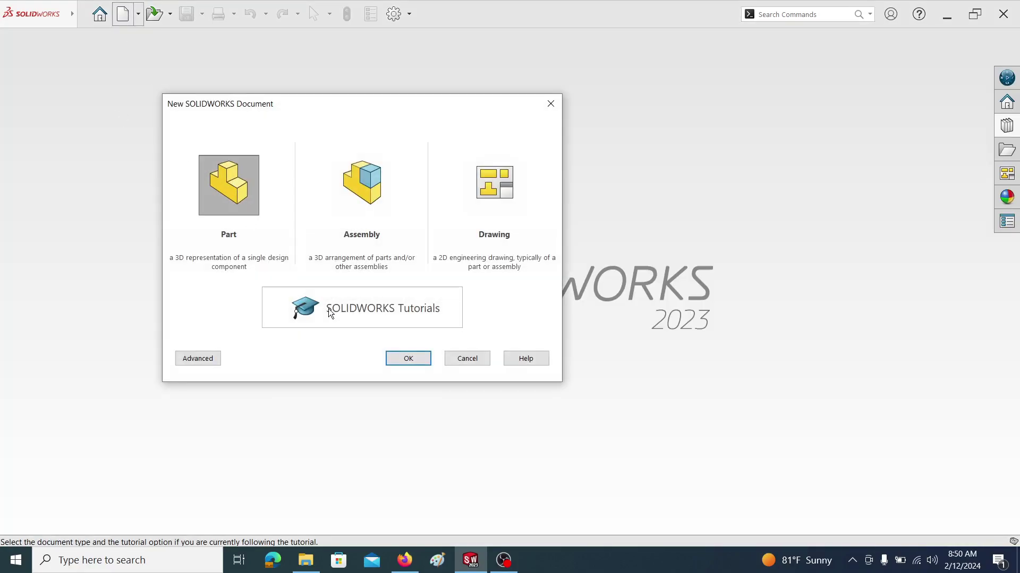
left_click(402, 359)
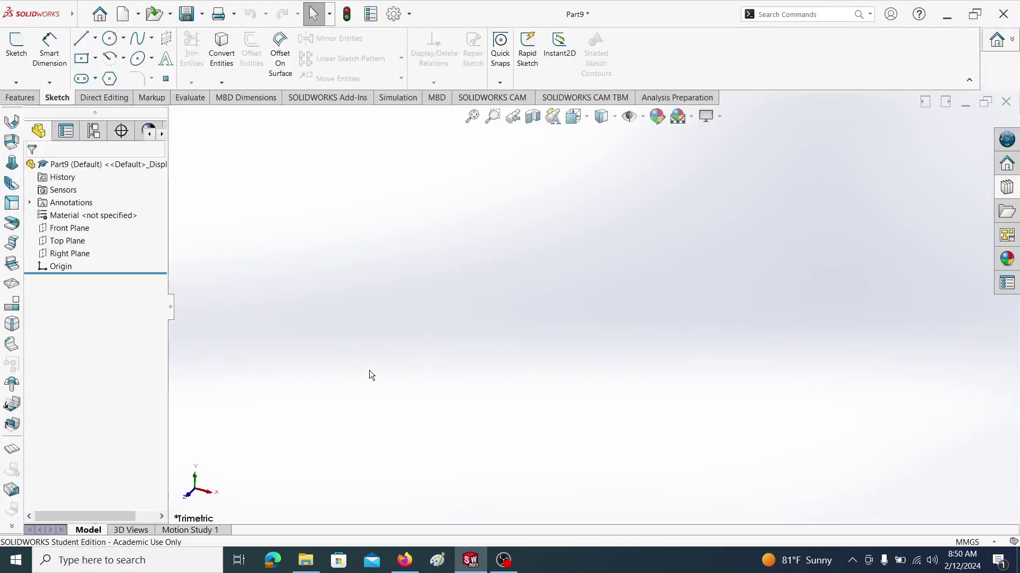
left_click(69, 241)
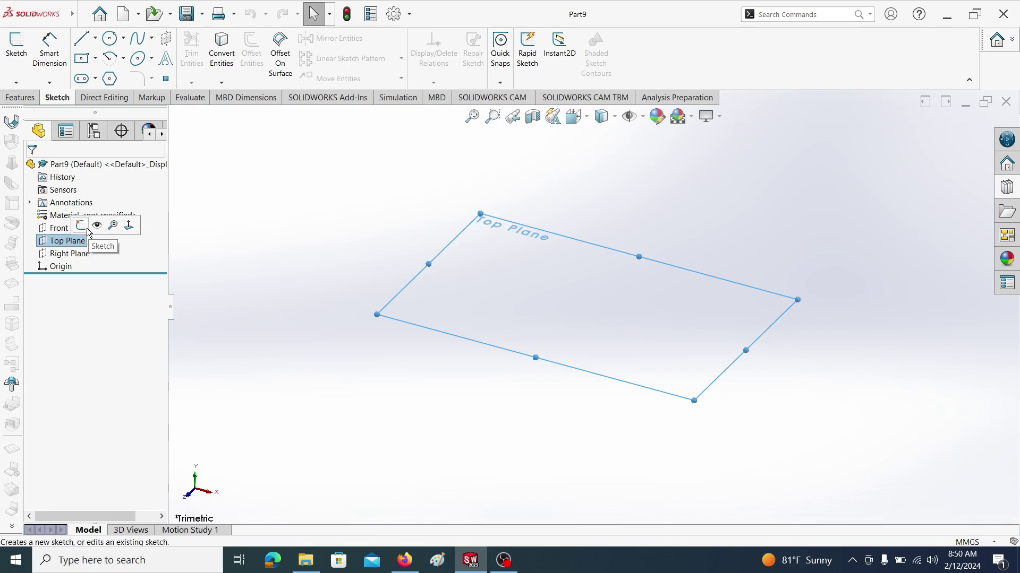
left_click(81, 227)
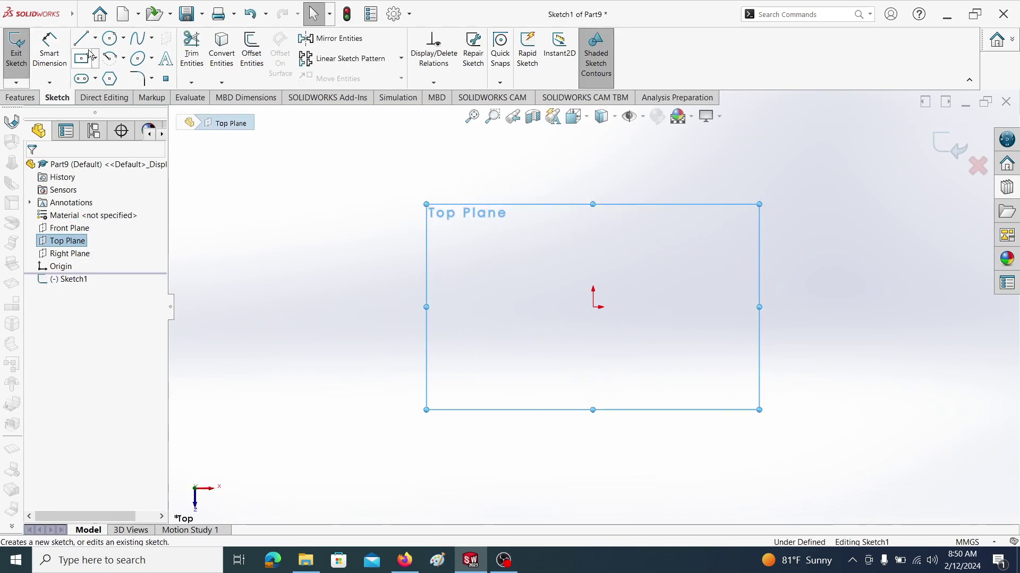
left_click(108, 40)
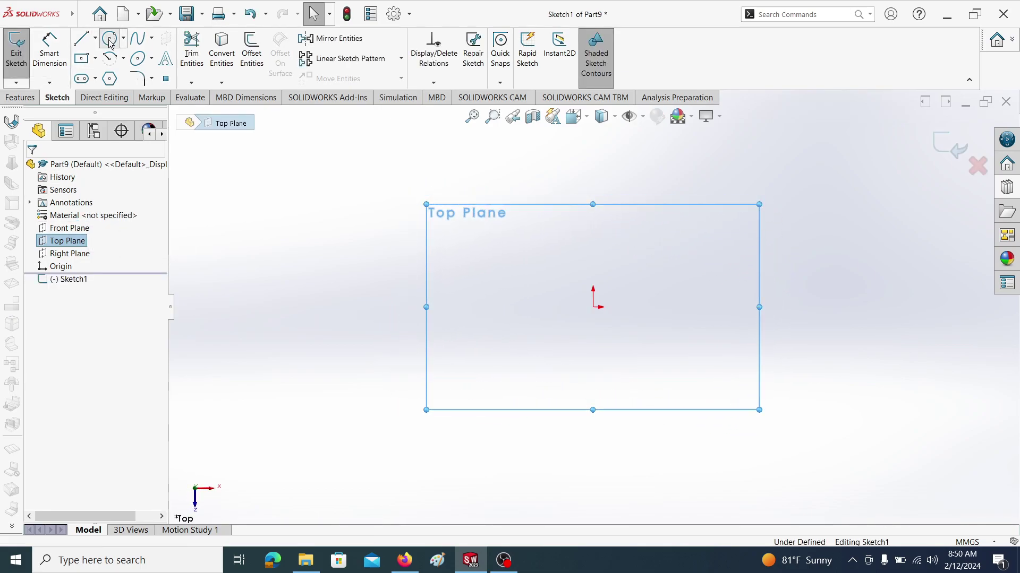
left_click(593, 306)
left_click(453, 261)
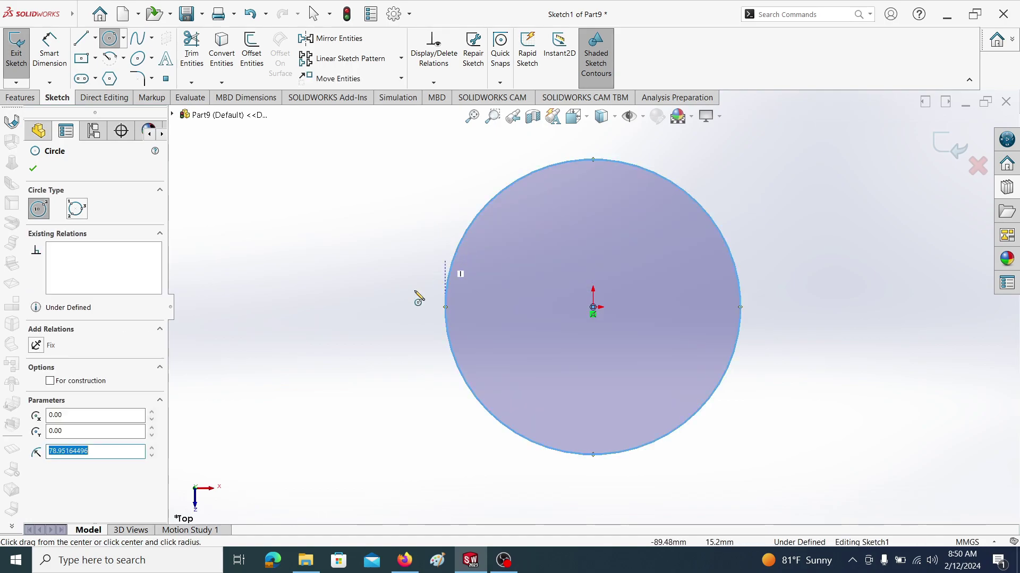
Dimension the circle's diameter to 180 mm.
left_click(49, 50)
left_click(447, 330)
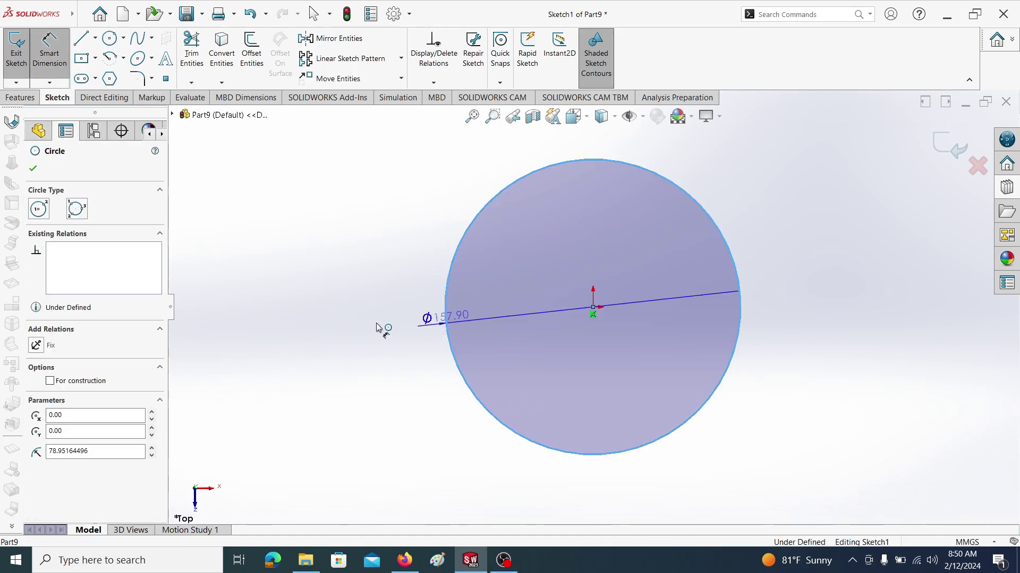
left_click(349, 321)
type("180")
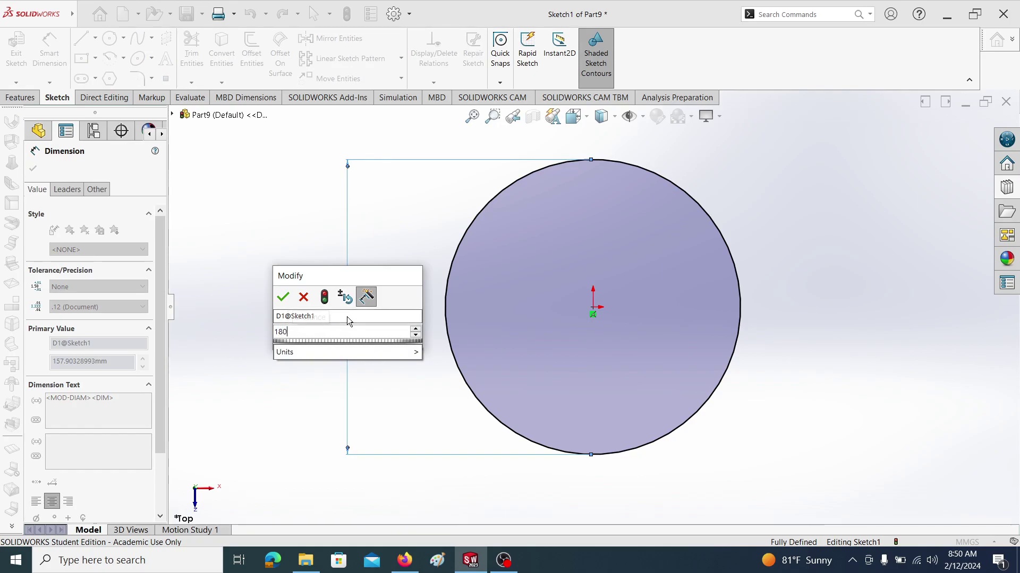
key("Return")
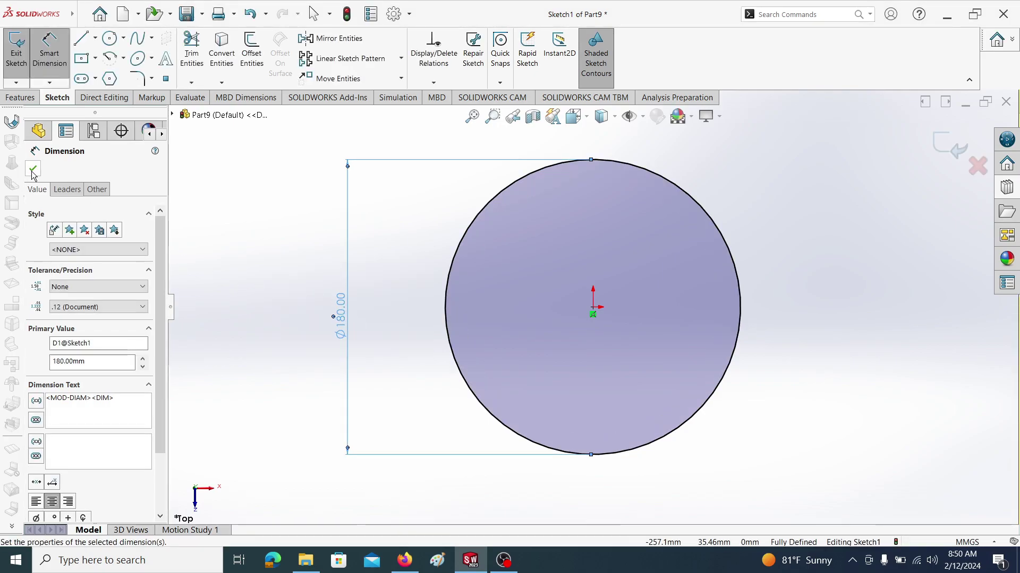
left_click(32, 170)
left_click(20, 97)
Extrude the Ø180 circle into a 10 mm thick disc.
left_click(21, 51)
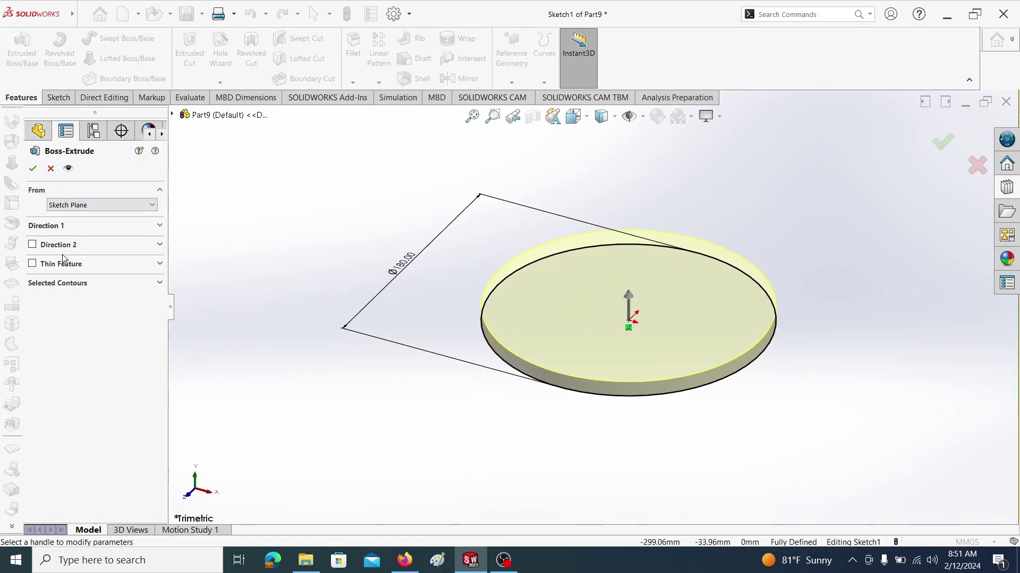
left_click(81, 226)
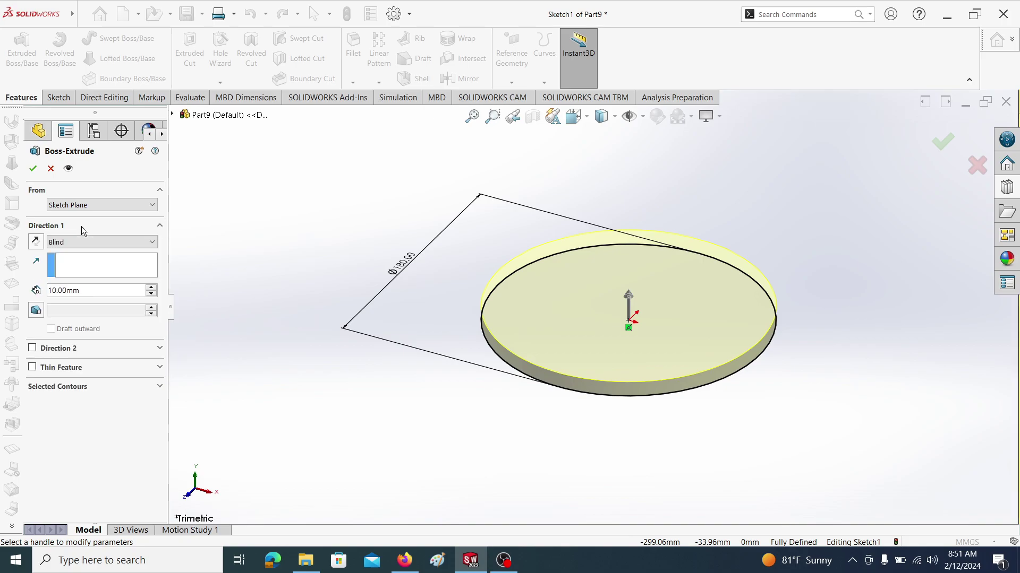
left_click(32, 169)
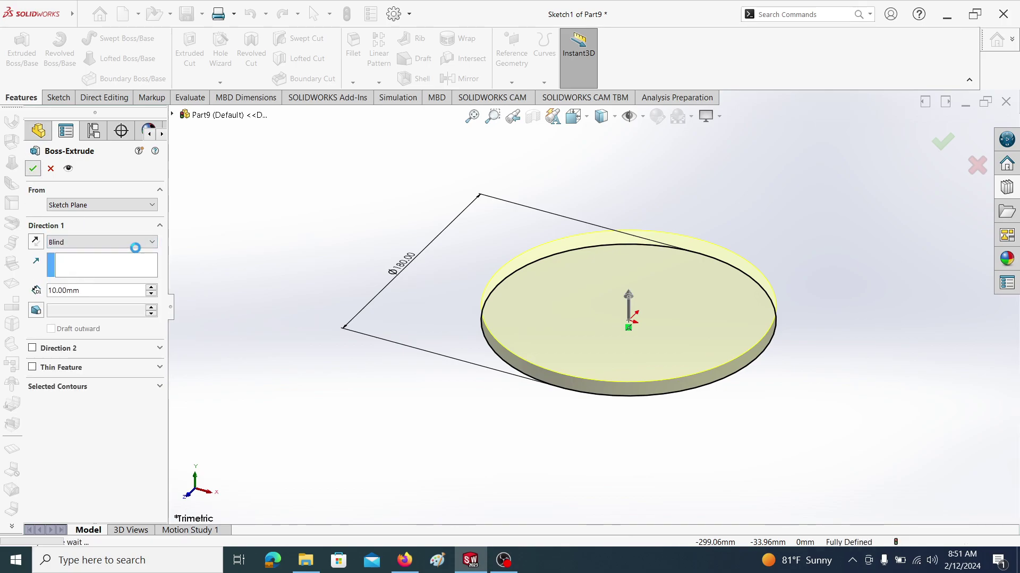
On the disc's top face, sketch a circle centred on the origin.
left_click(565, 309)
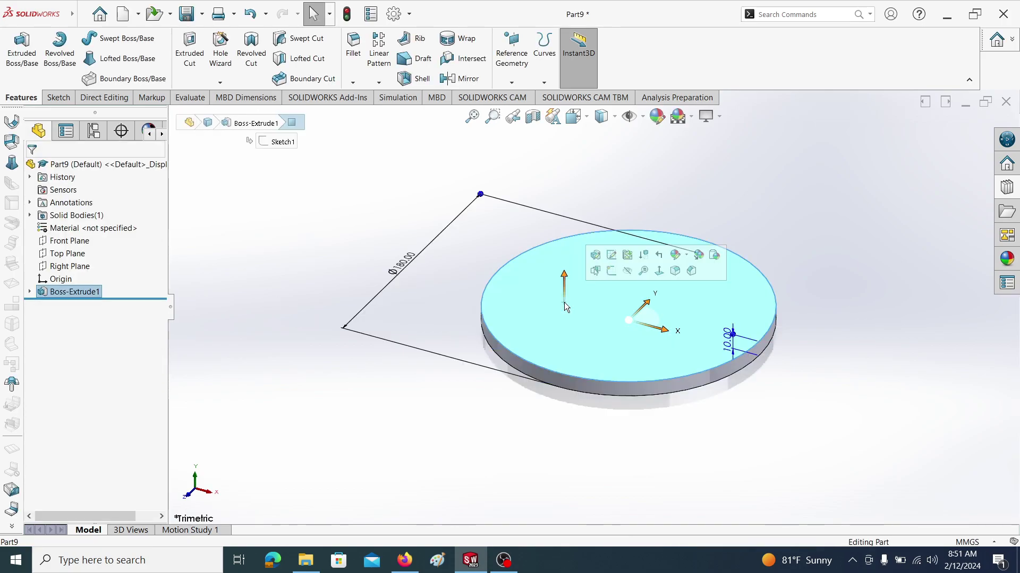
left_click(611, 271)
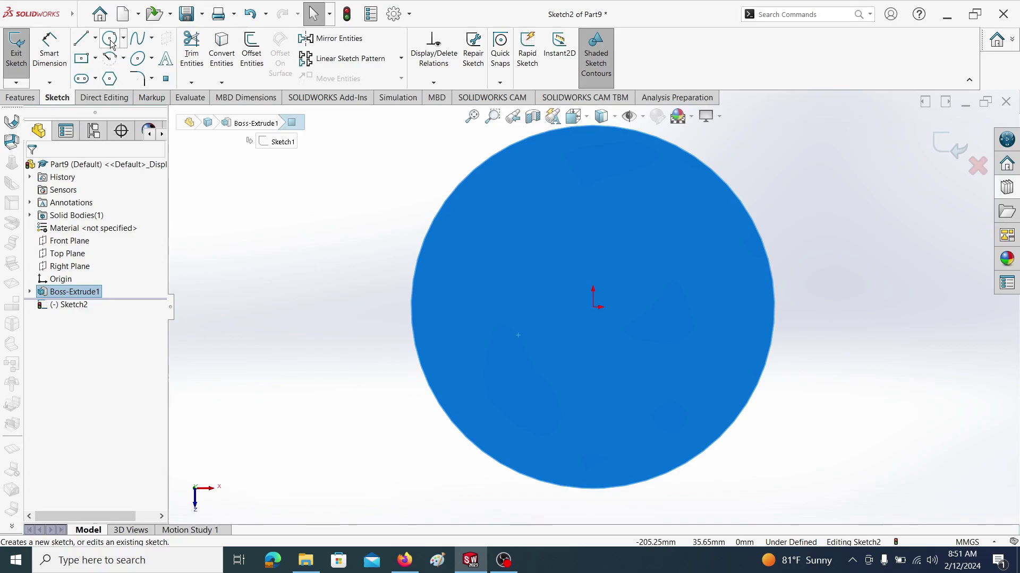
left_click(112, 41)
left_click(593, 307)
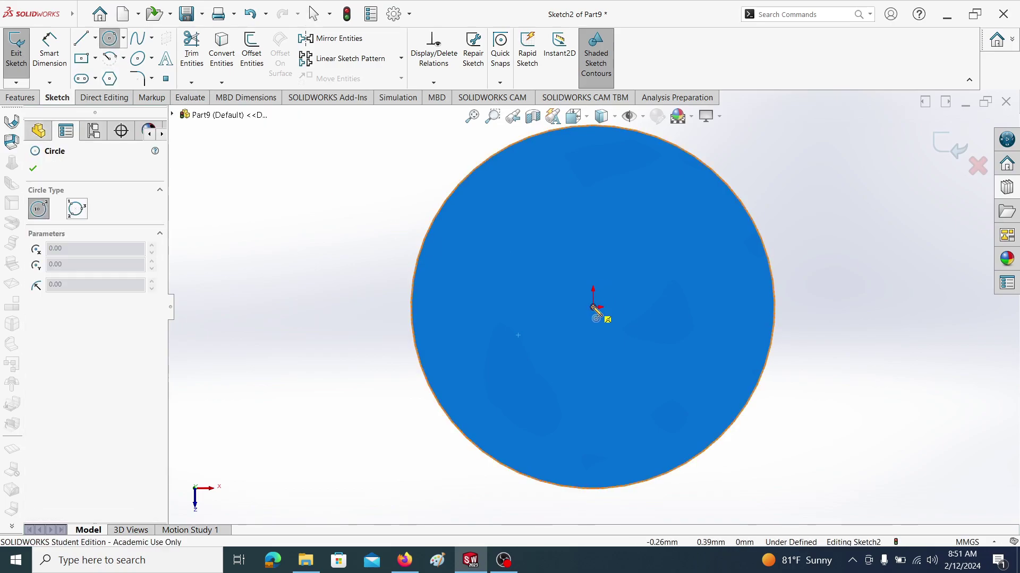
left_click(544, 259)
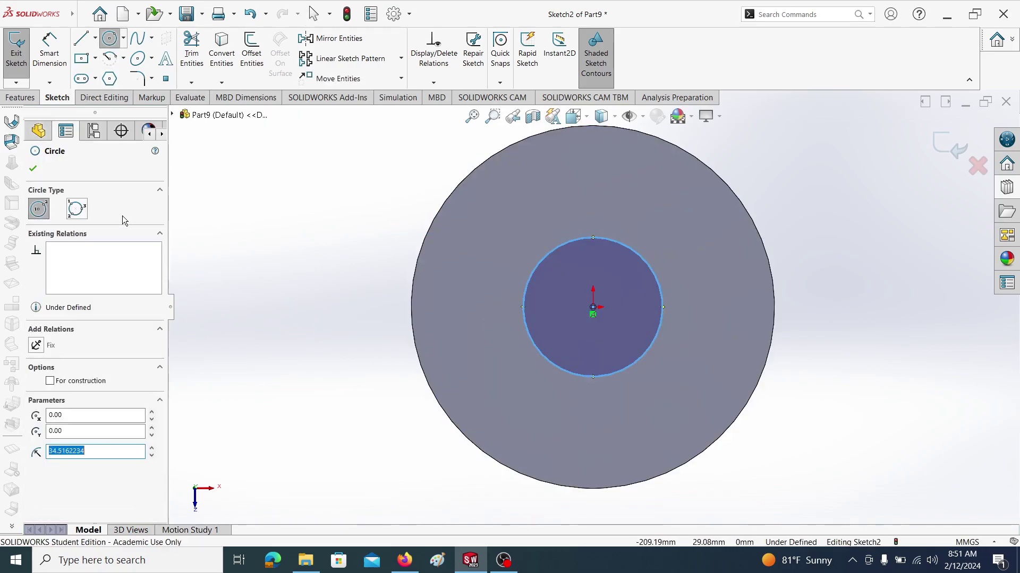
left_click(33, 168)
Dimension the inner circle to a 90 mm diameter.
left_click(49, 53)
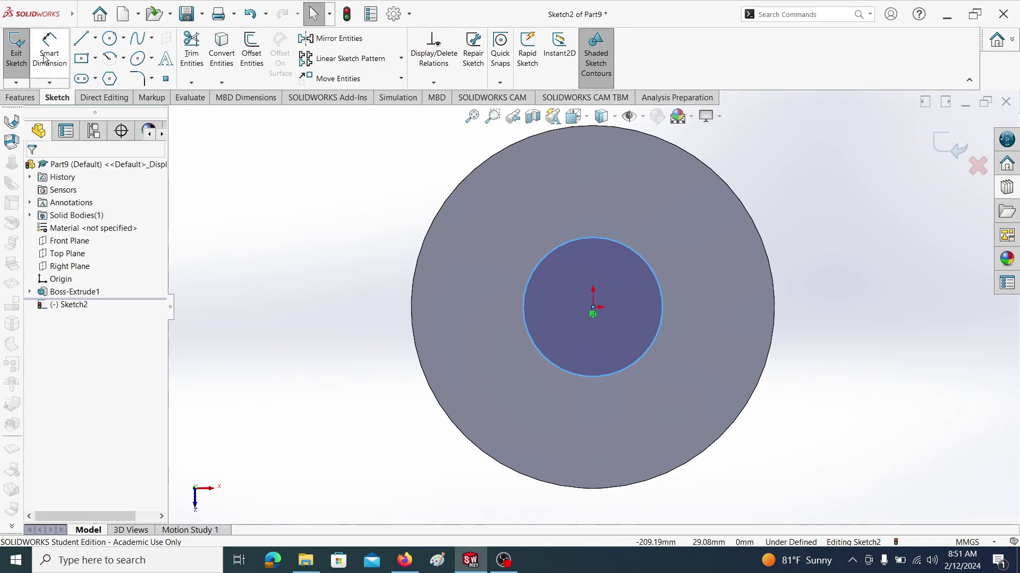
left_click(523, 306)
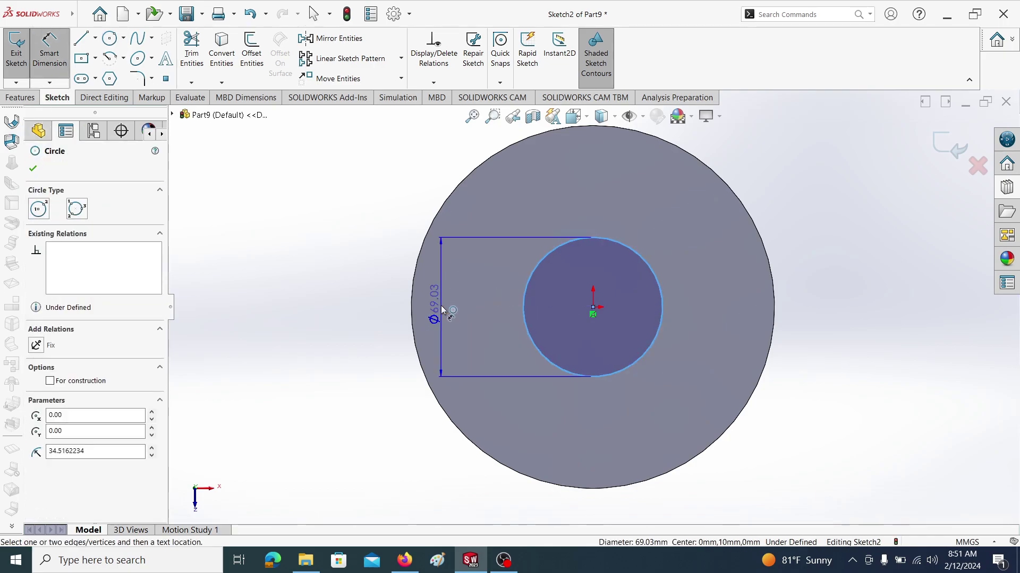
left_click(440, 305)
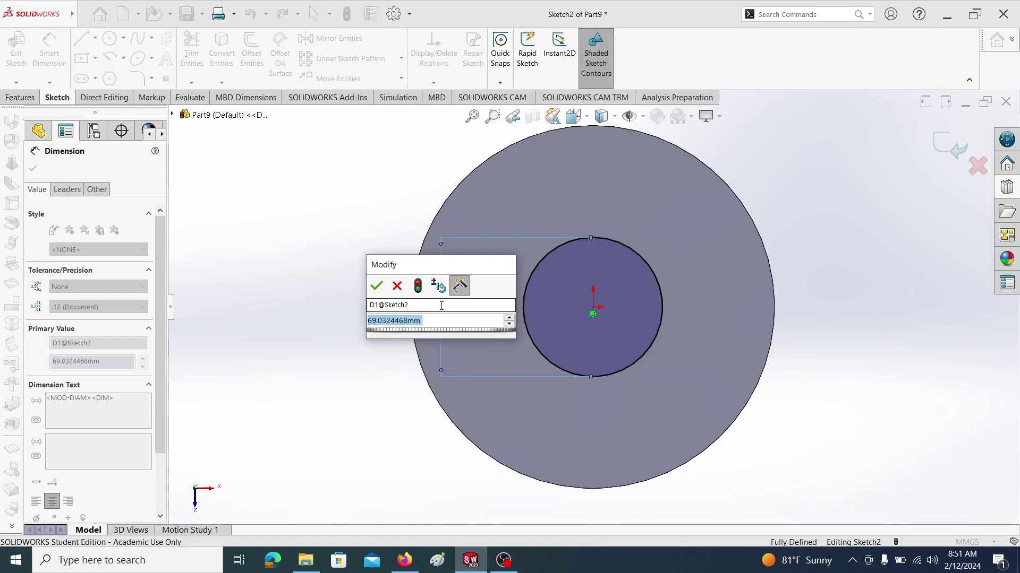
type("90")
key("Return")
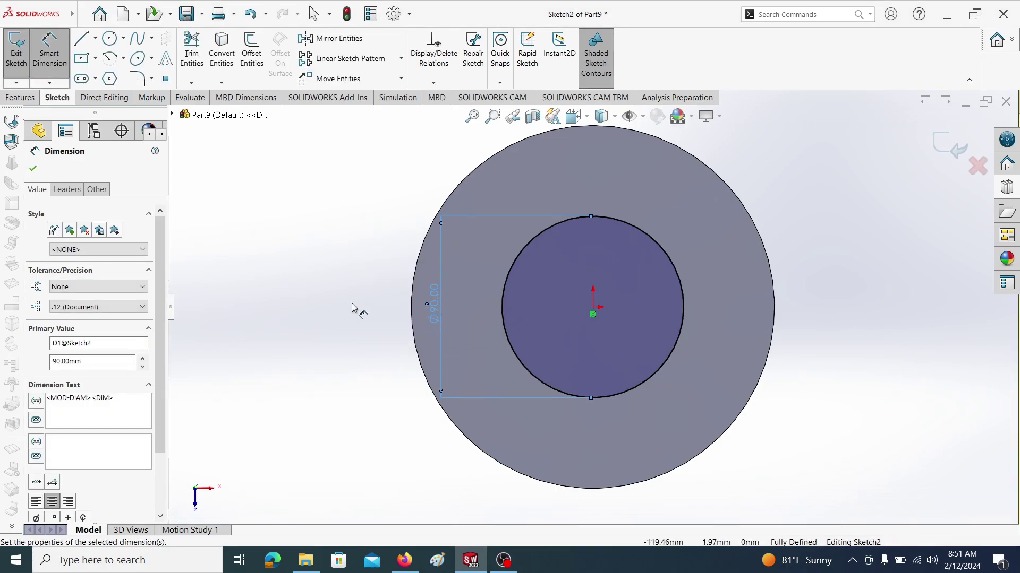
left_click(32, 169)
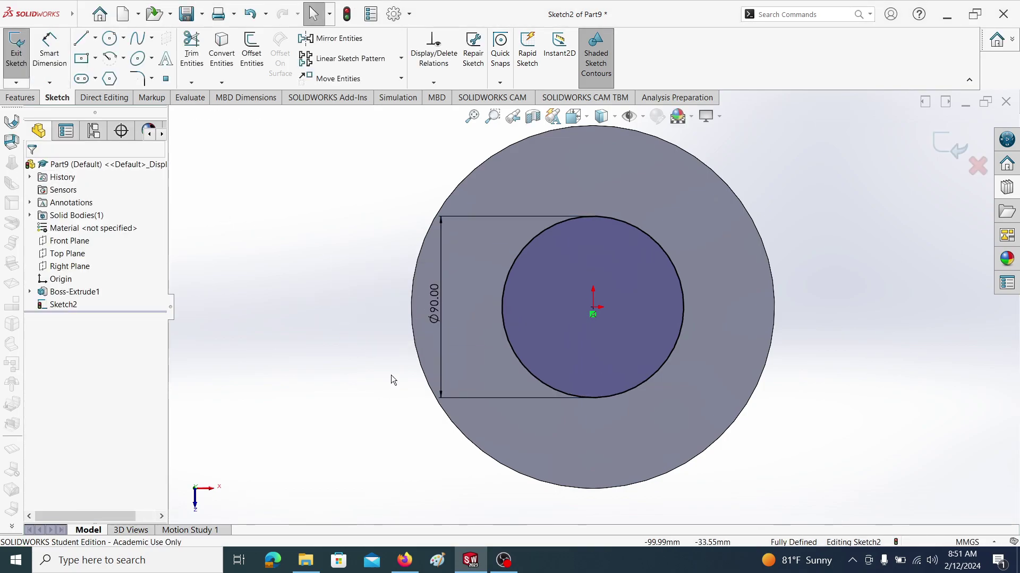
left_click(21, 98)
left_click(21, 51)
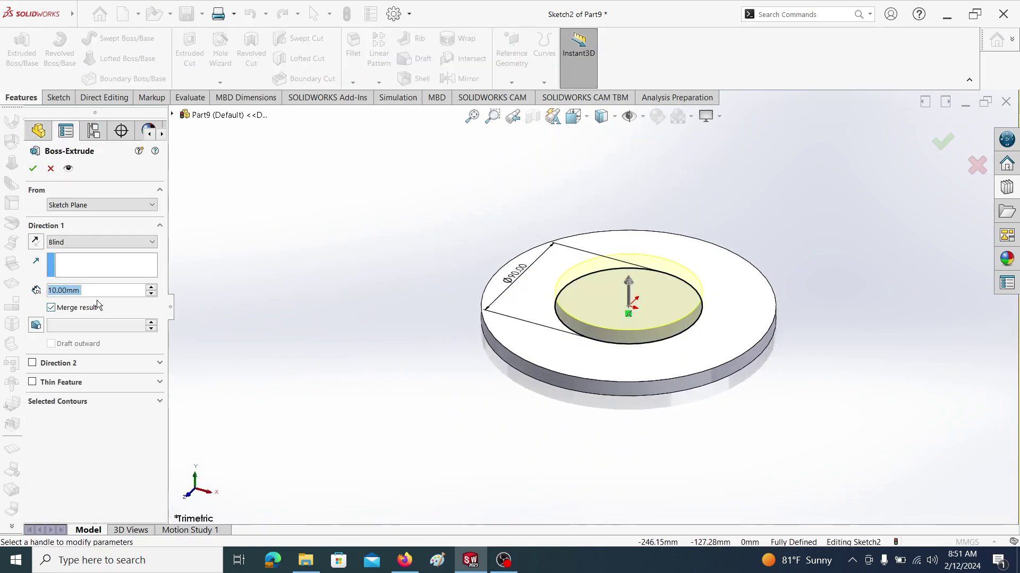
Extrude the Ø90 circle 30 mm into a raised boss.
type("300")
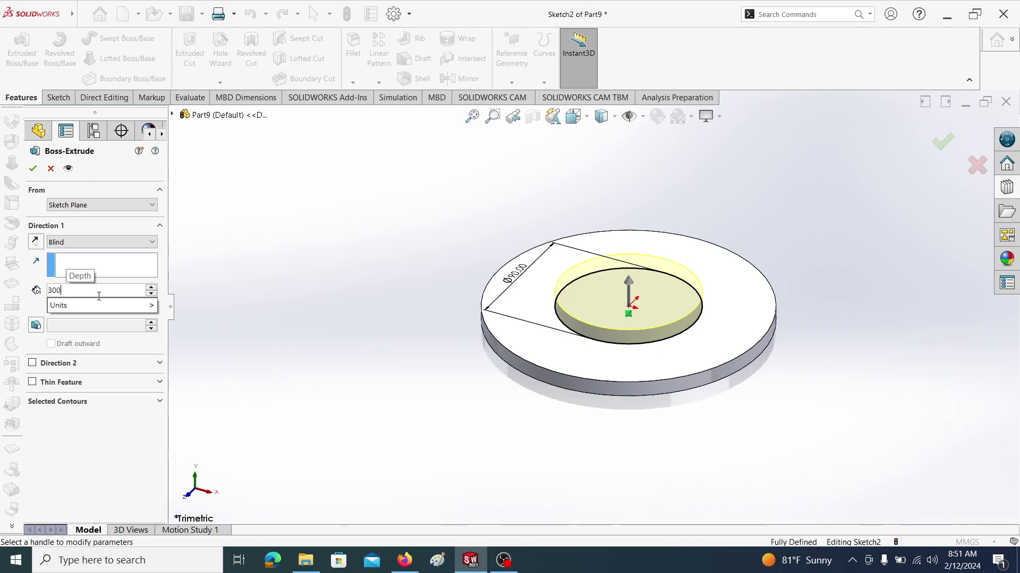
key("Return")
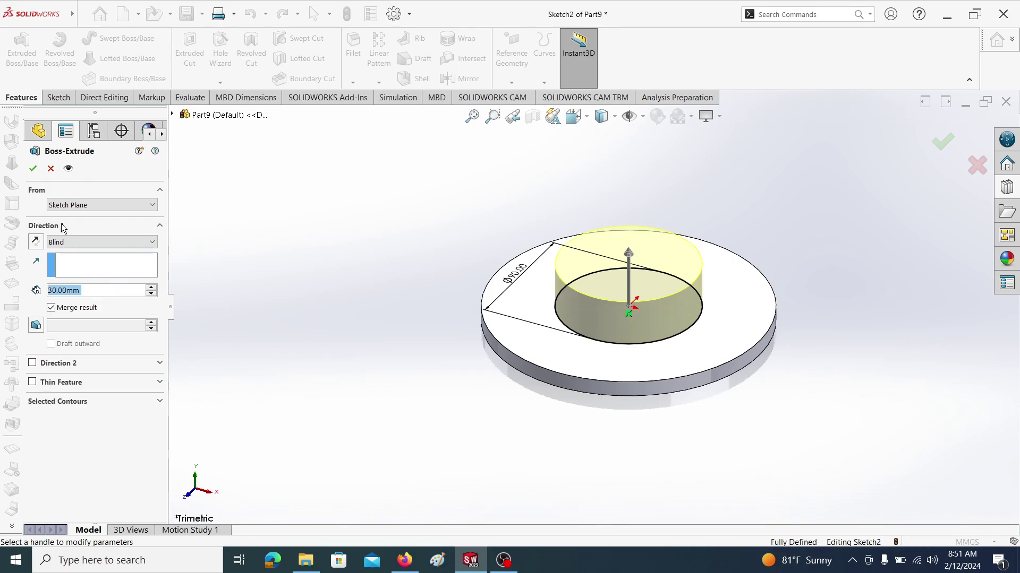
left_click(33, 168)
Switch the background to the Plain White scene.
scroll(556, 445, "down", 3)
scroll(722, 319, "up", 4)
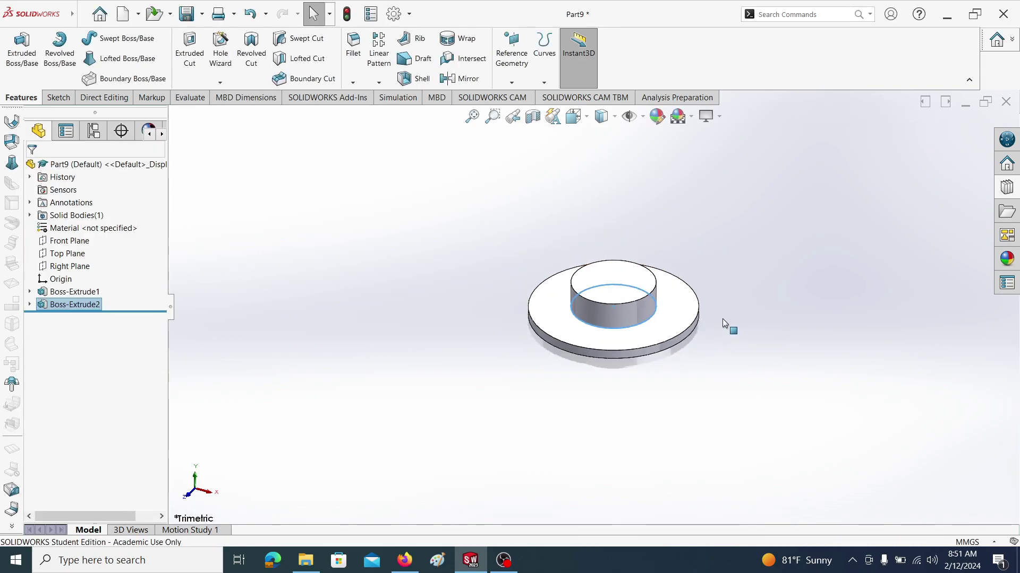
scroll(598, 342, "down", 3)
left_click(690, 117)
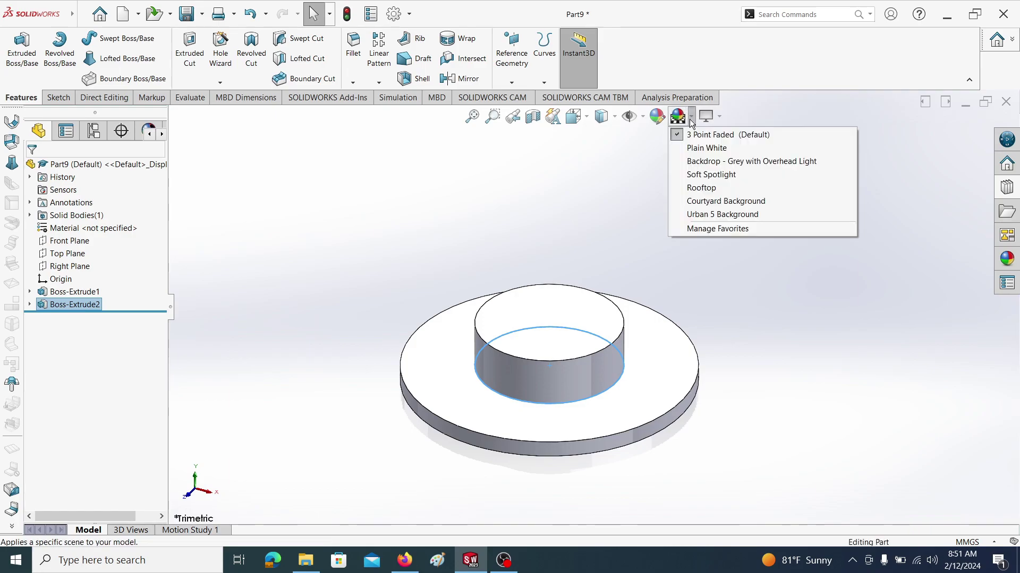
left_click(700, 149)
Apply the polished gold appearance to the whole part.
left_click(657, 116)
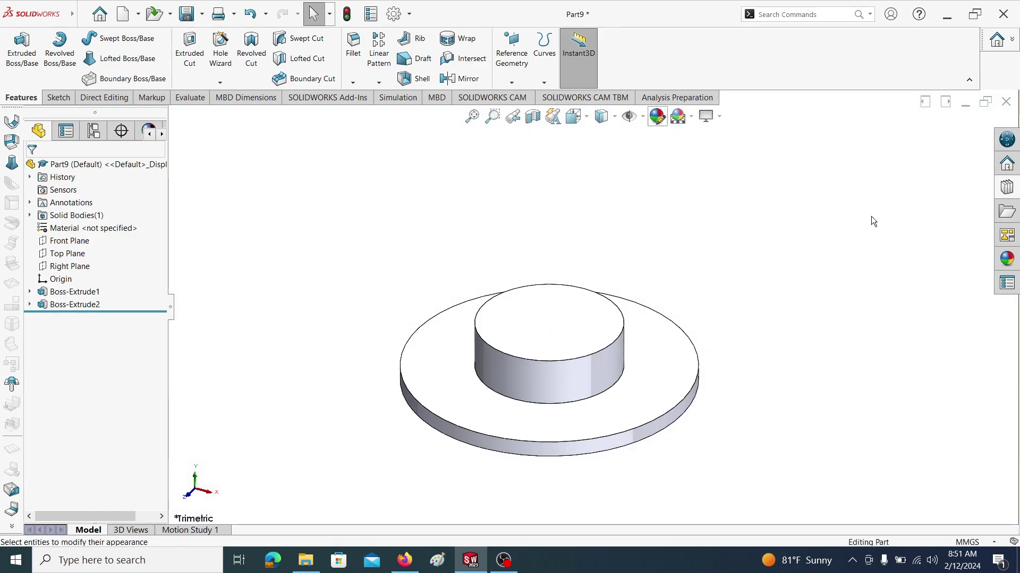
scroll(873, 180, "down", 5)
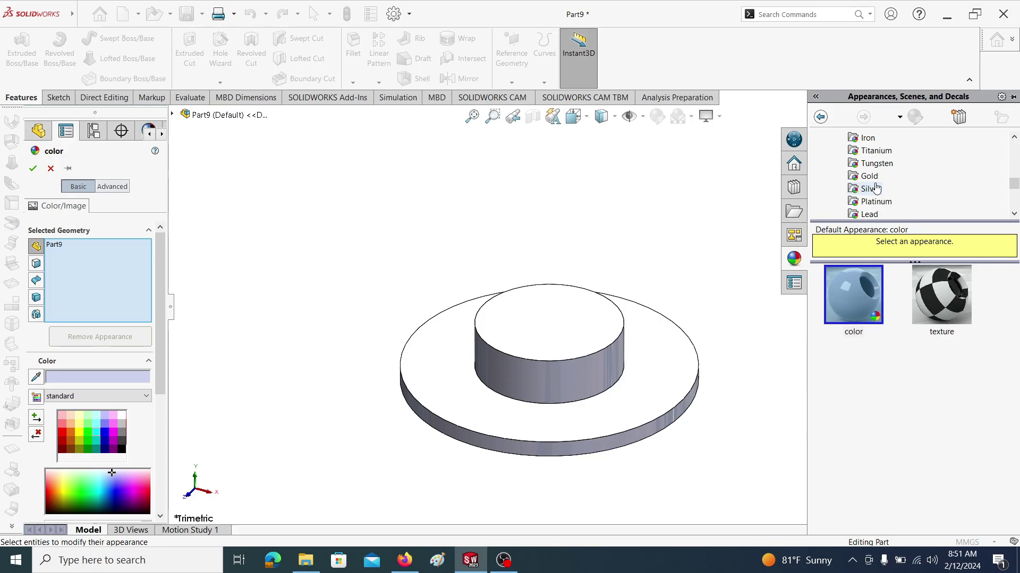
left_click(872, 180)
left_click_drag(852, 296, 569, 397)
left_click(951, 144)
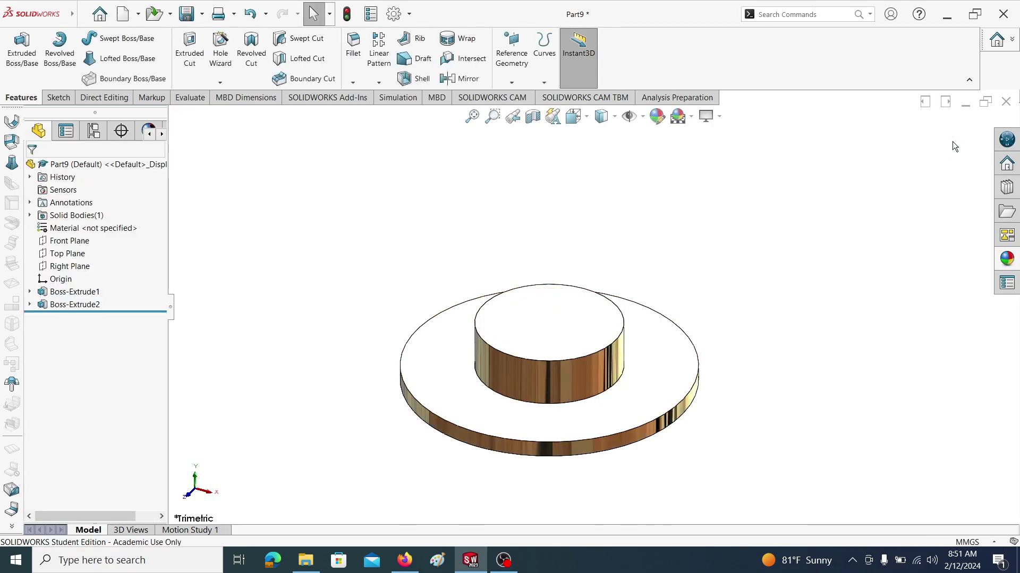
scroll(556, 398, "down", 2)
middle_click_drag(556, 398, 531, 330)
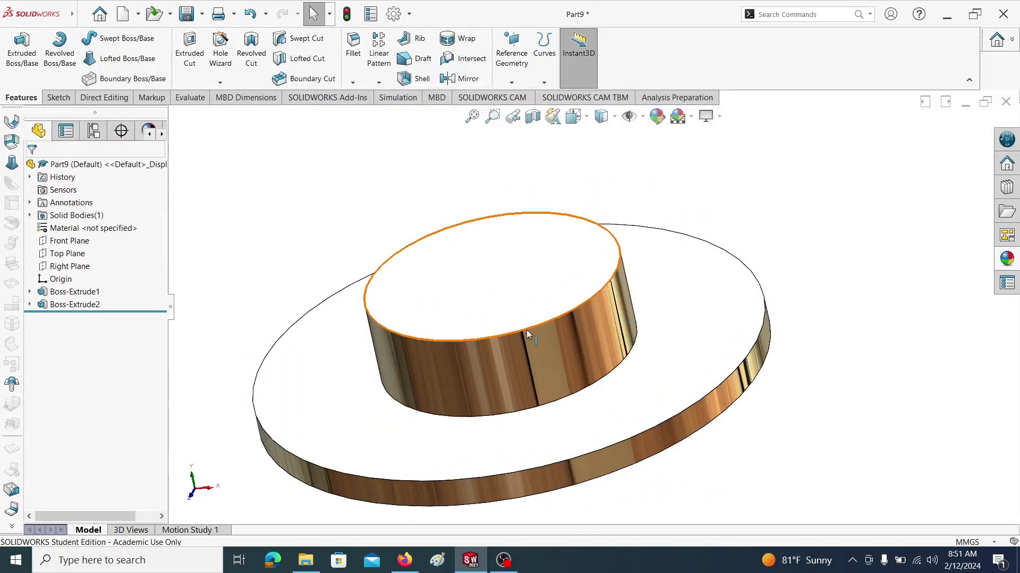
left_click(527, 327)
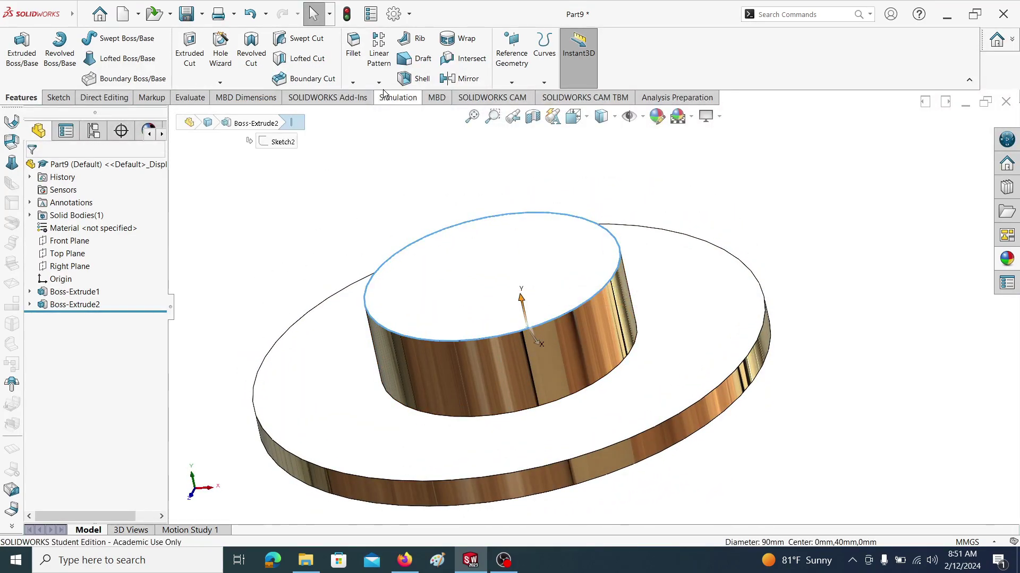
Fillet the boss's top circular edge with a 5 mm radius.
left_click(354, 53)
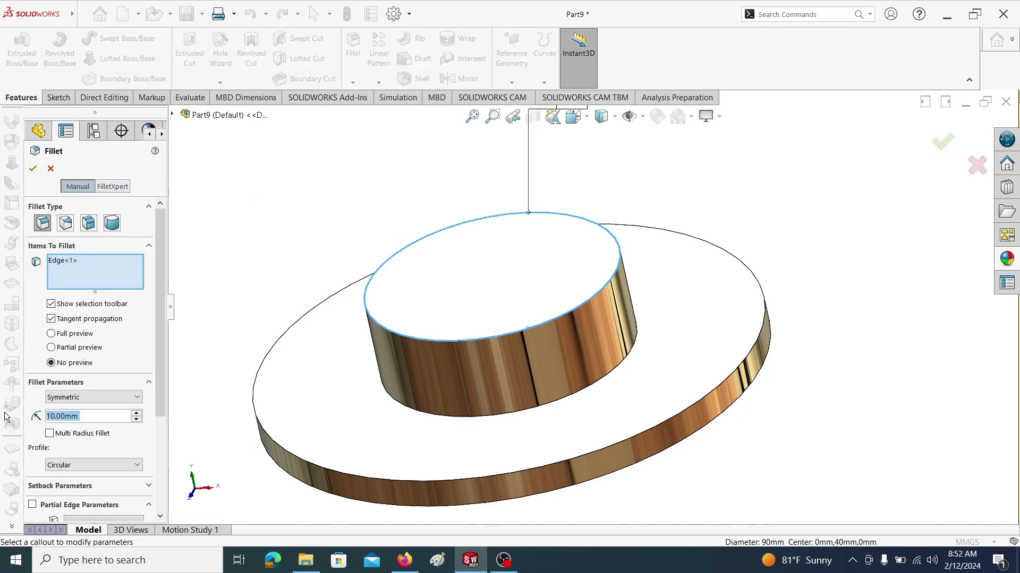
type("5")
left_click(33, 170)
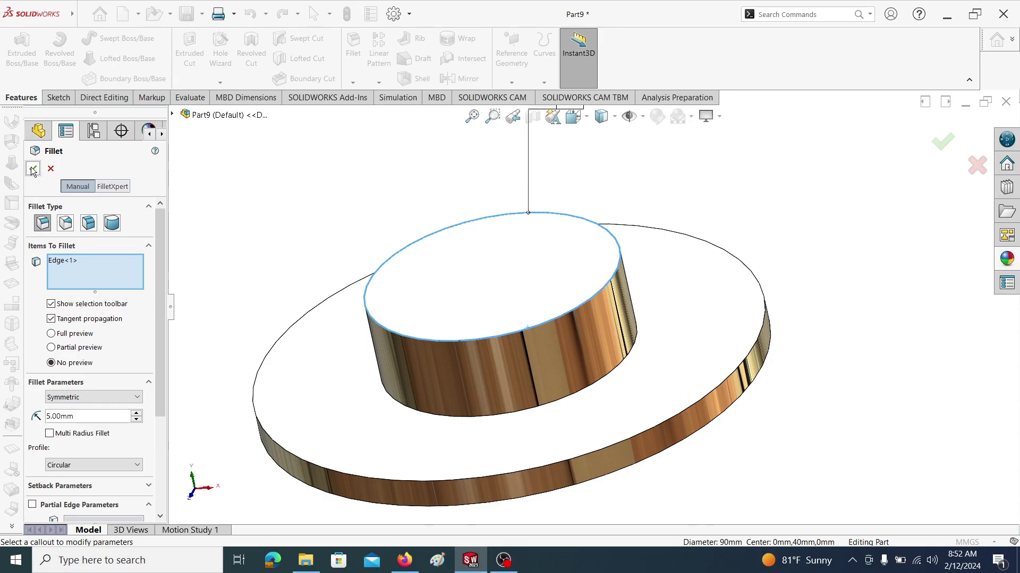
left_click(33, 170)
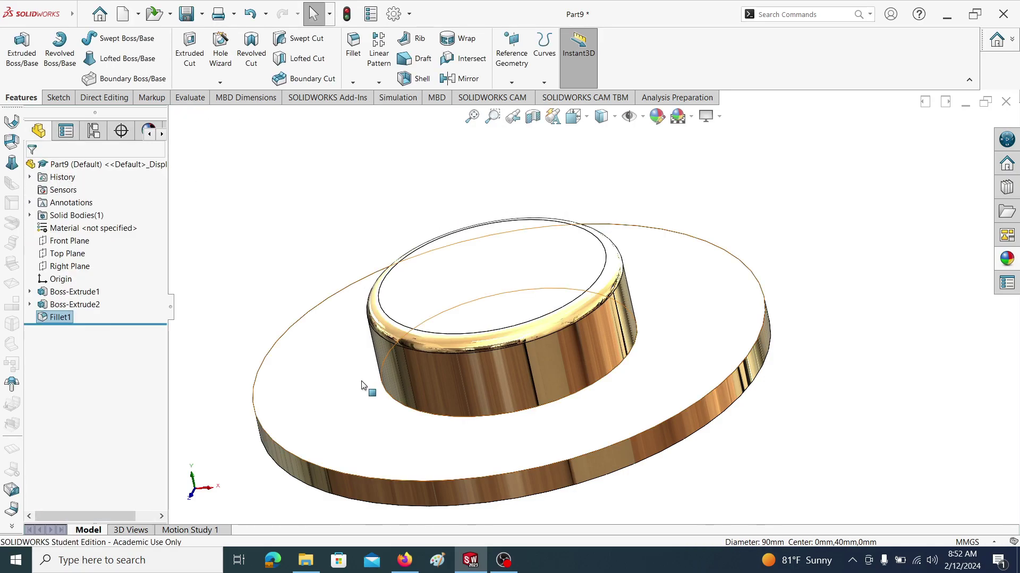
Edit Fillet1 to change its radius to 10 mm.
right_click(56, 314)
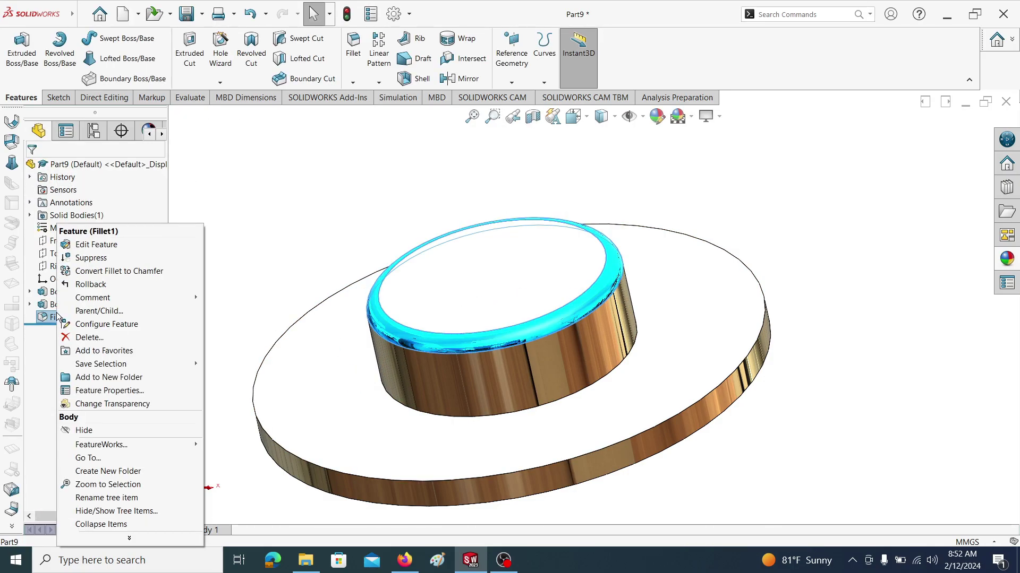
left_click(80, 244)
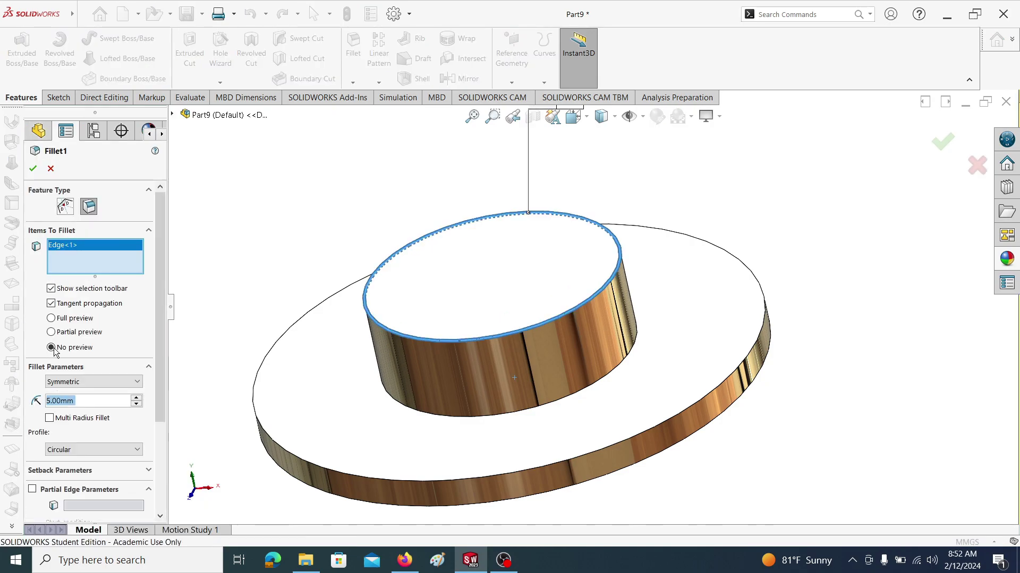
type("10")
key("Return")
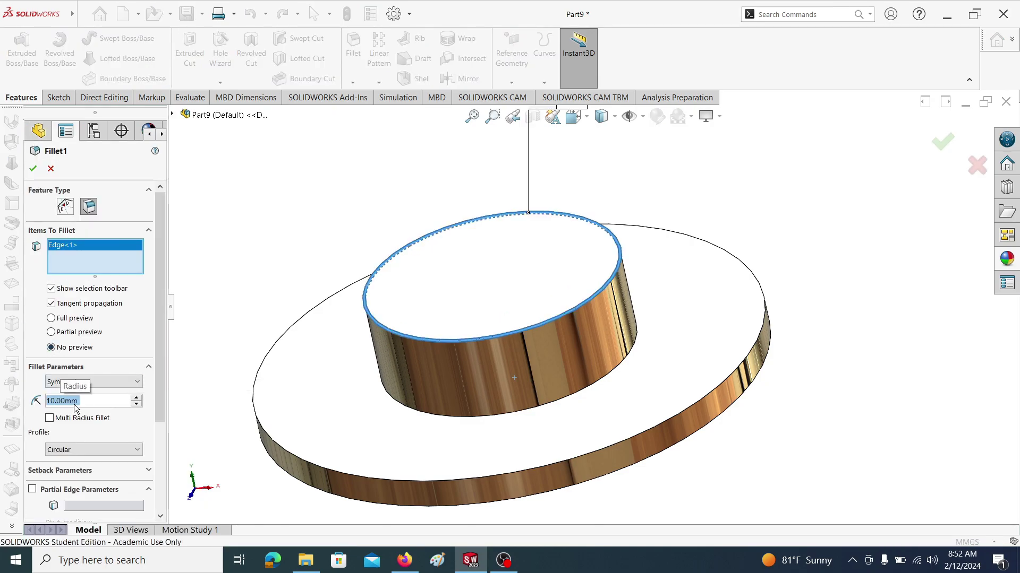
left_click(33, 170)
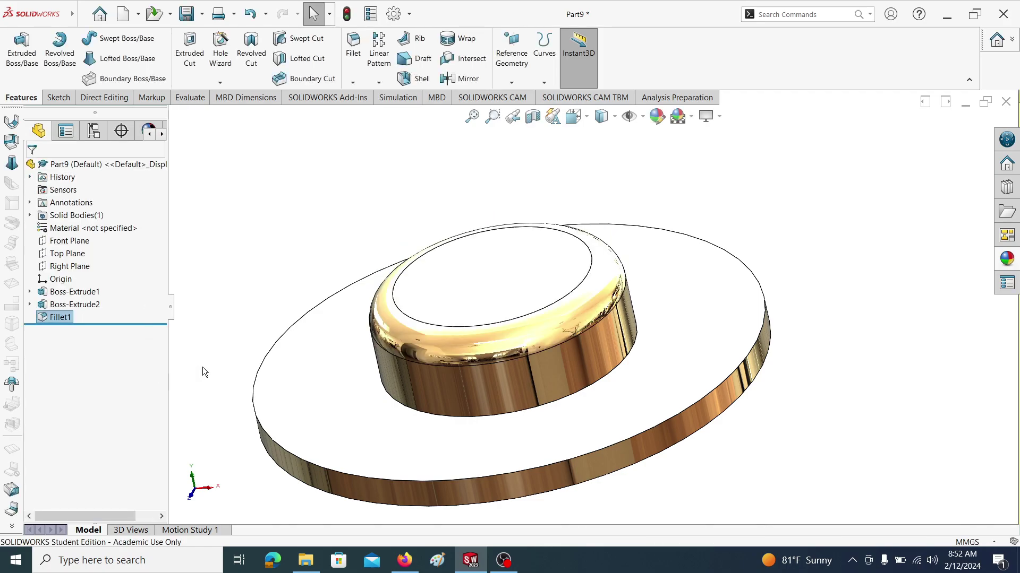
Fillet the boss's bottom edge with a 5 mm radius.
left_click(501, 413)
left_click(352, 42)
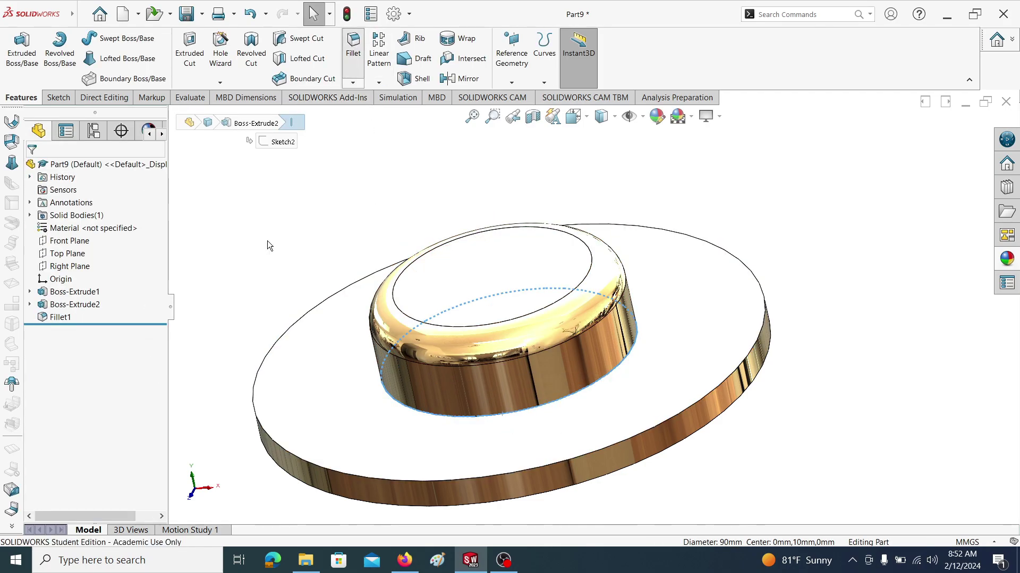
type("5")
key("Return")
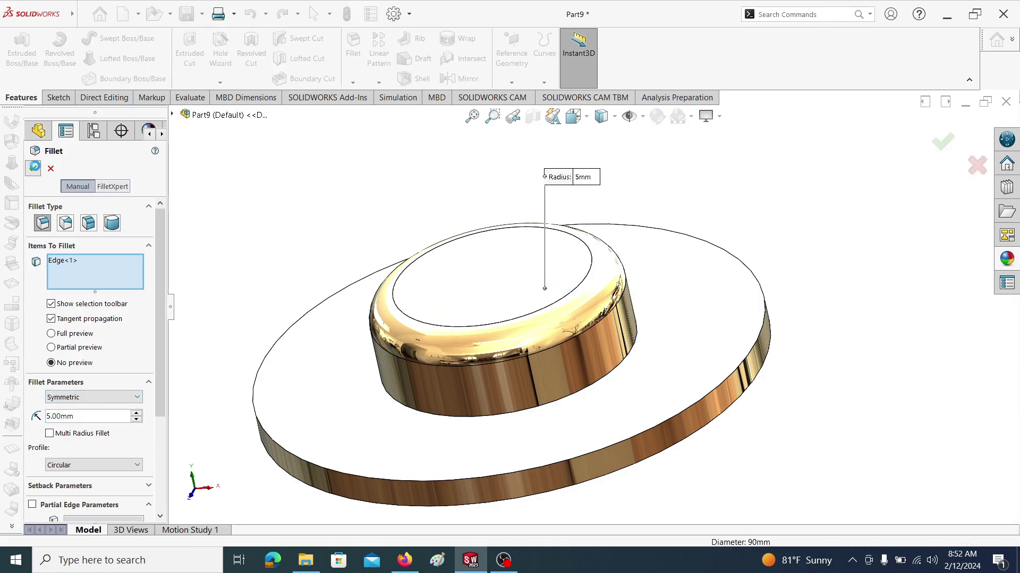
left_click(33, 169)
Orbit to a top-down view and select the disc's flat face.
scroll(547, 309, "up", 4)
middle_click_drag(547, 309, 555, 406)
scroll(549, 291, "down", 2)
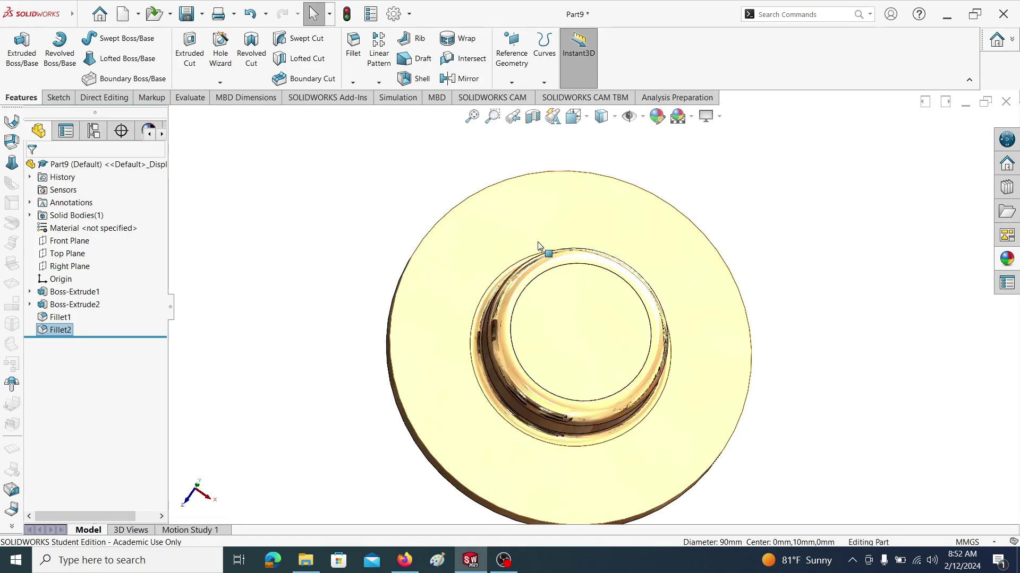
left_click(559, 212)
Sketch a vertical centerline through the origin on the disc's flat face.
left_click(606, 180)
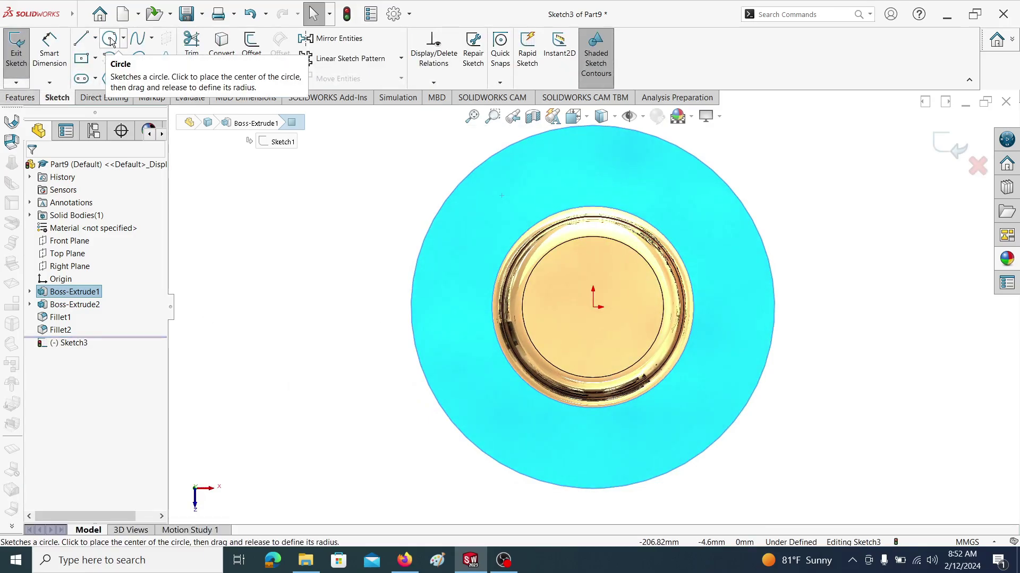
left_click(94, 39)
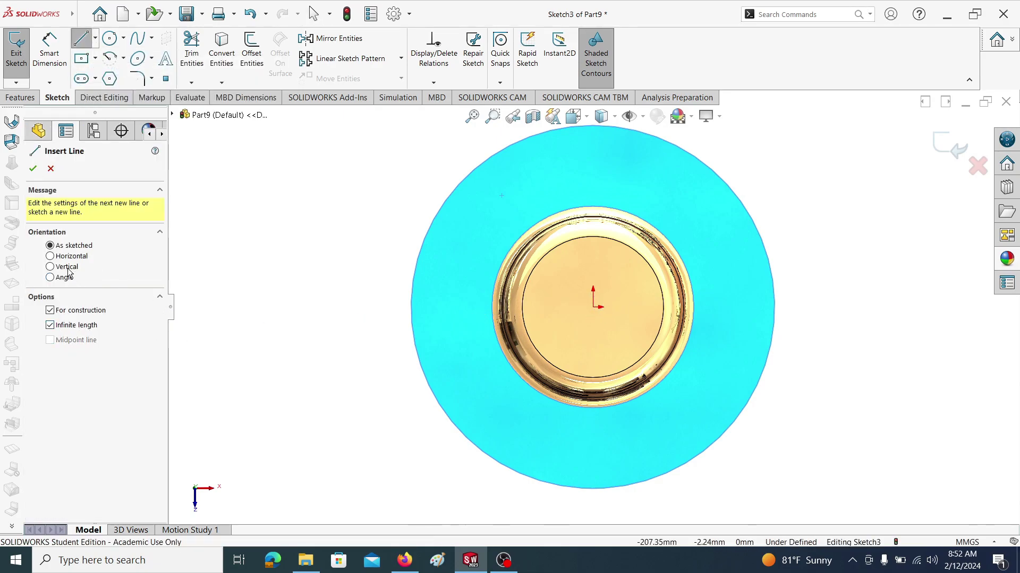
left_click(50, 267)
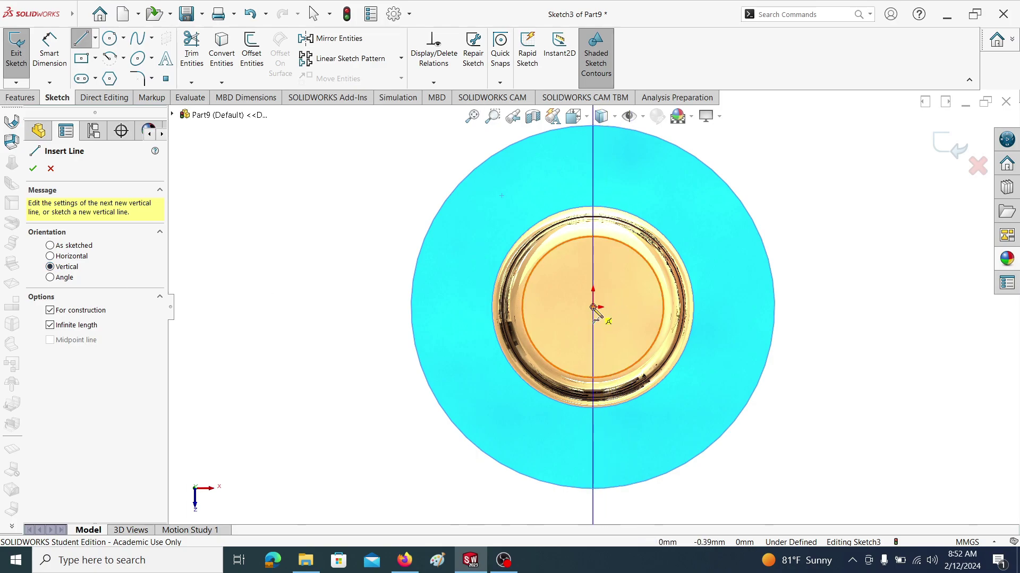
left_click(593, 308)
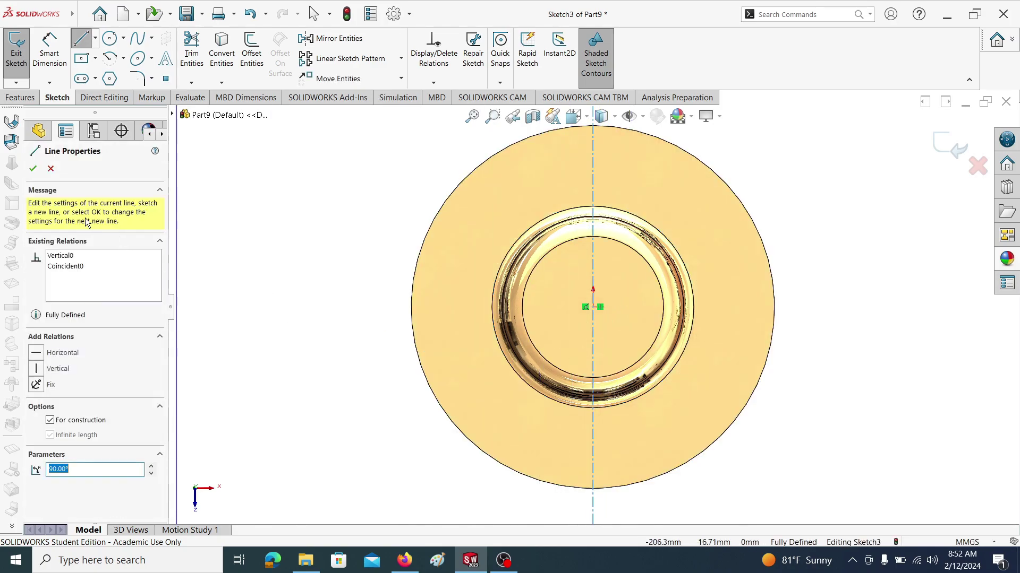
left_click(32, 169)
left_click(111, 37)
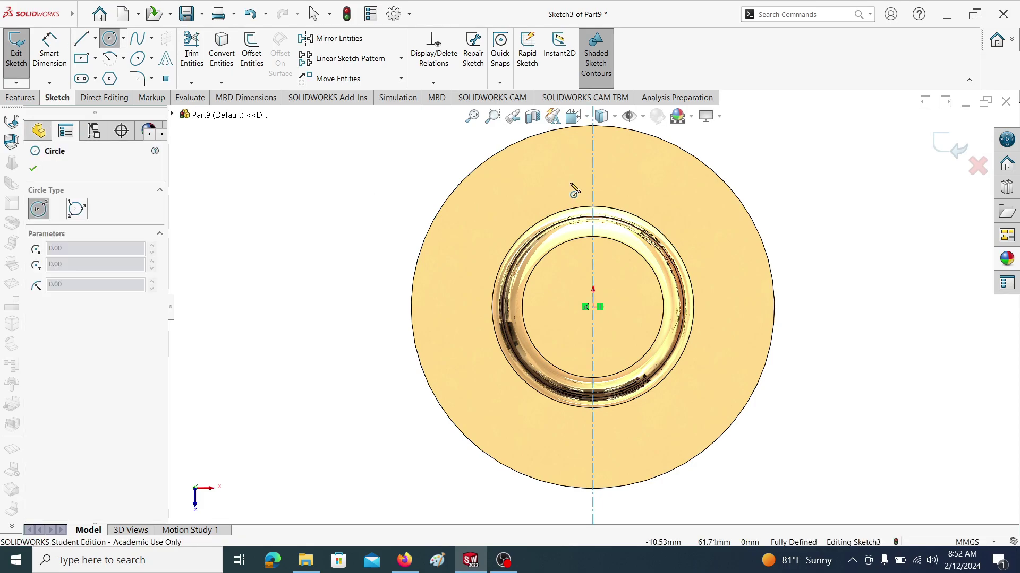
Draw a small circle on the centerline above the boss and set its diameter to 20 mm.
left_click(593, 165)
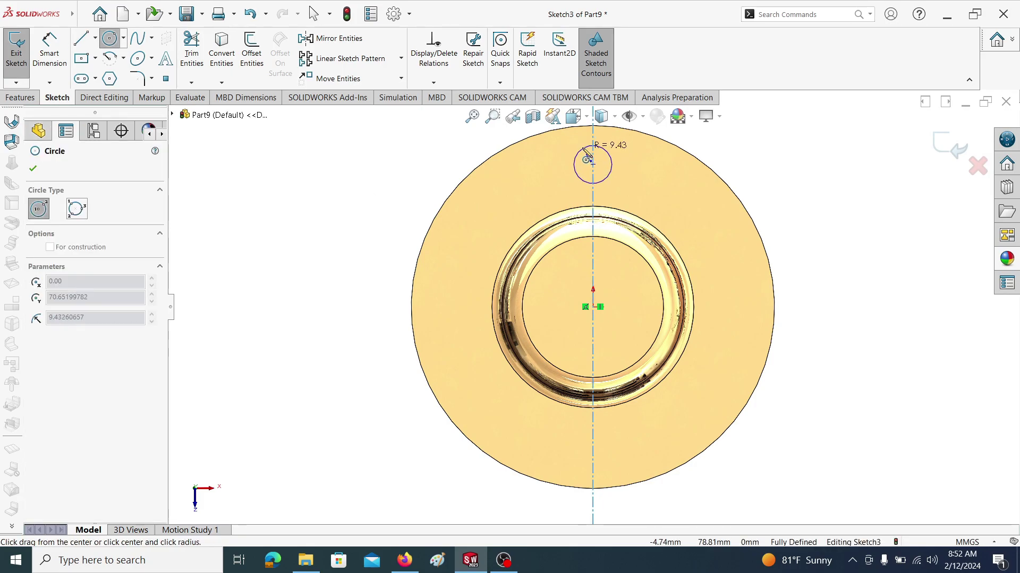
left_click(583, 153)
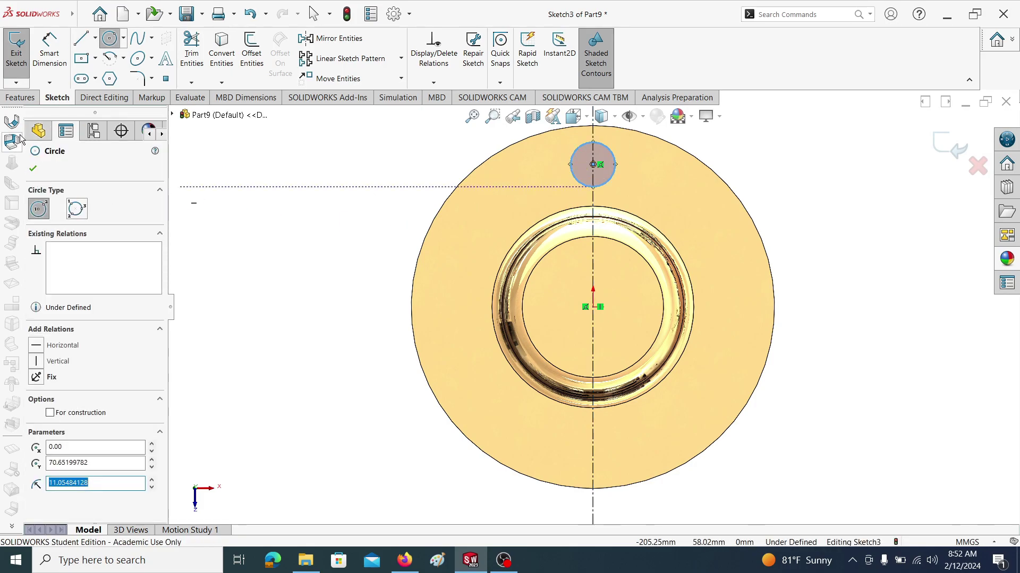
left_click(54, 57)
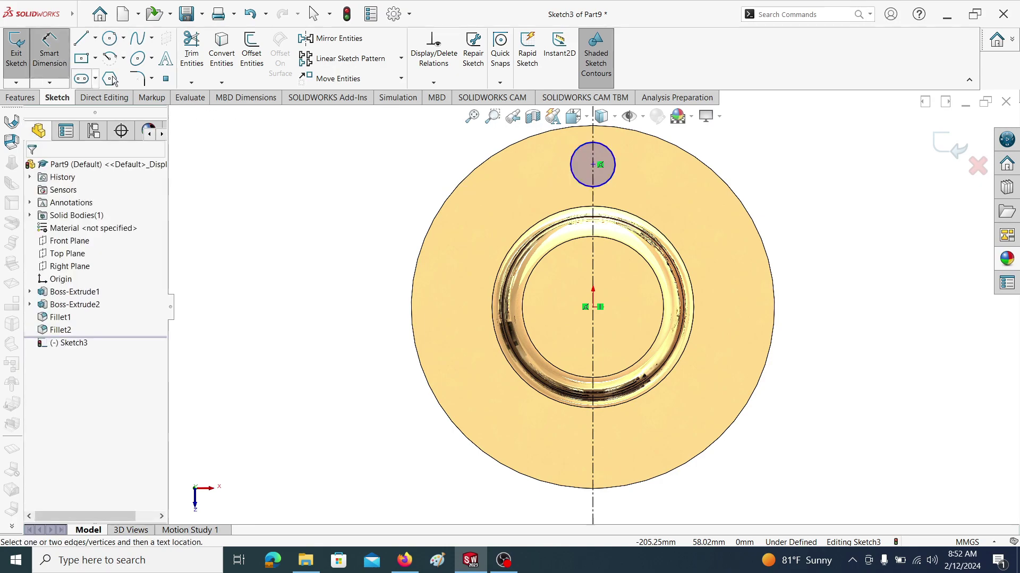
left_click(573, 161)
left_click(524, 173)
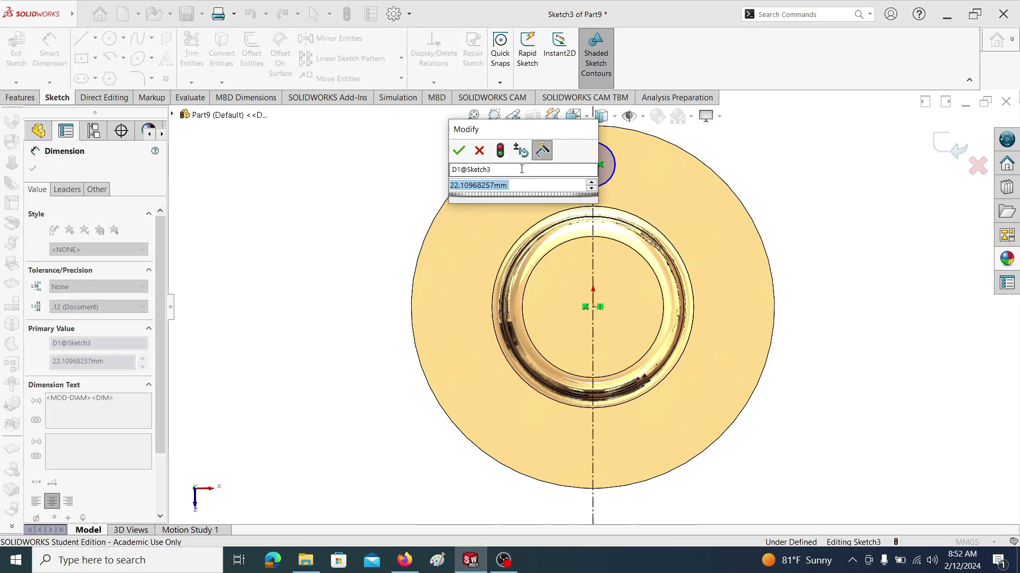
type("15")
key("Return")
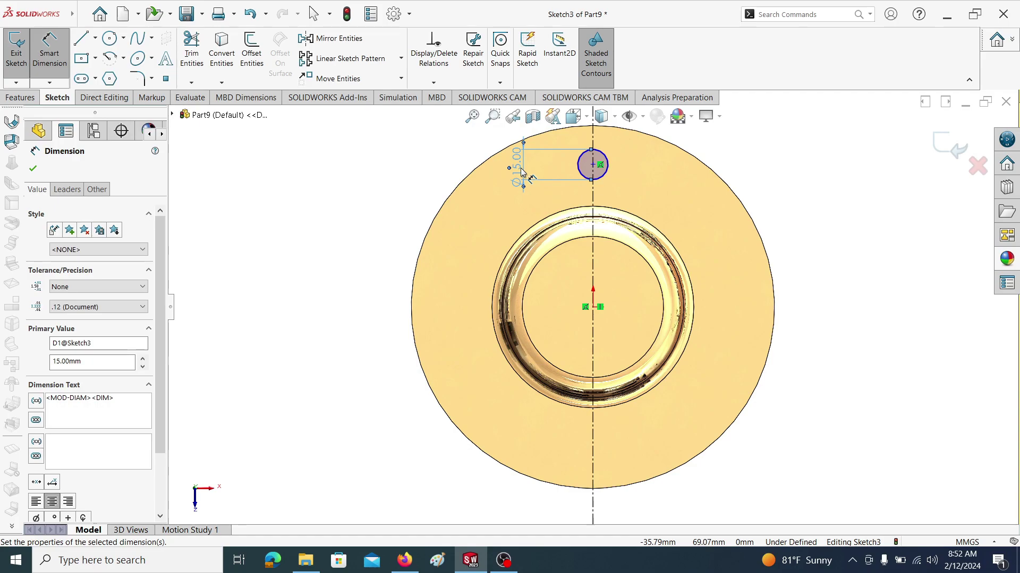
double_click(520, 169)
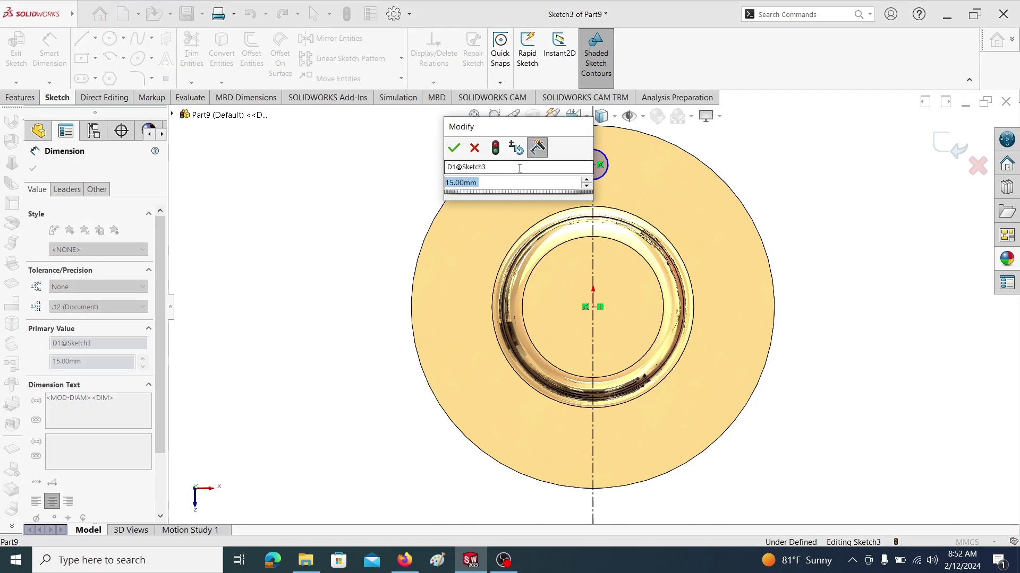
type("20")
key("Return")
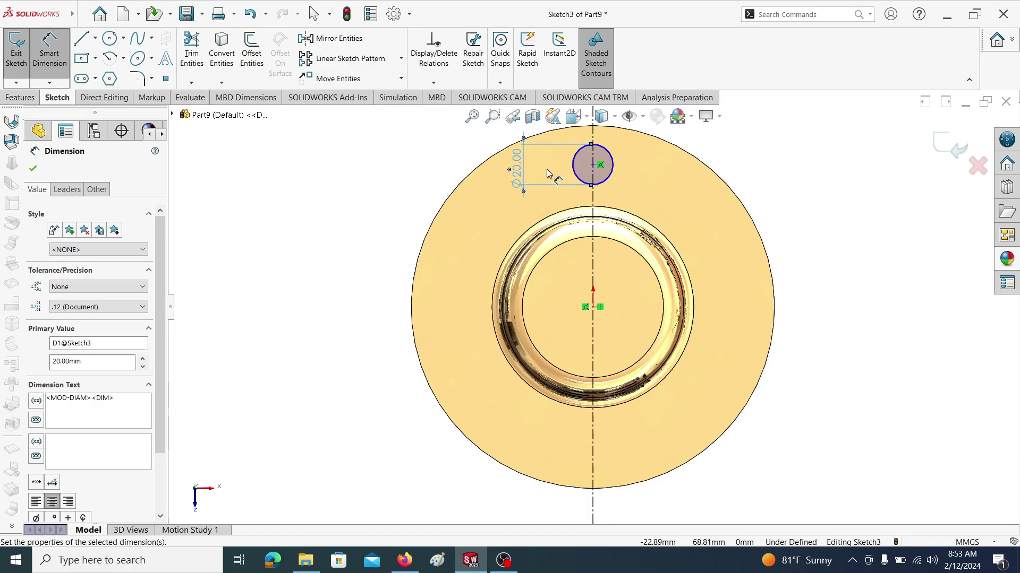
left_click(33, 168)
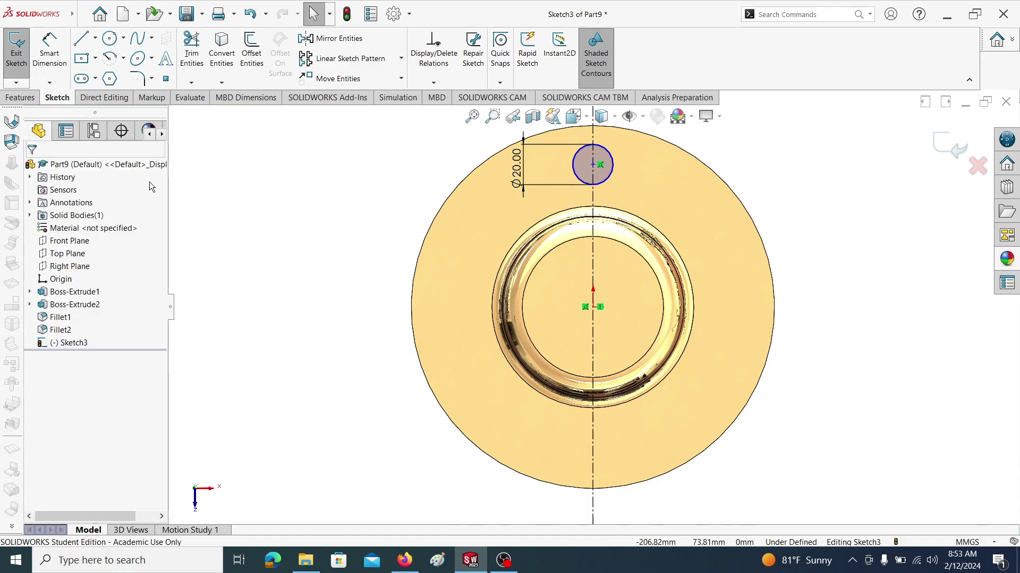
Dimension the circle's centre 70 mm from the origin.
left_click(593, 165)
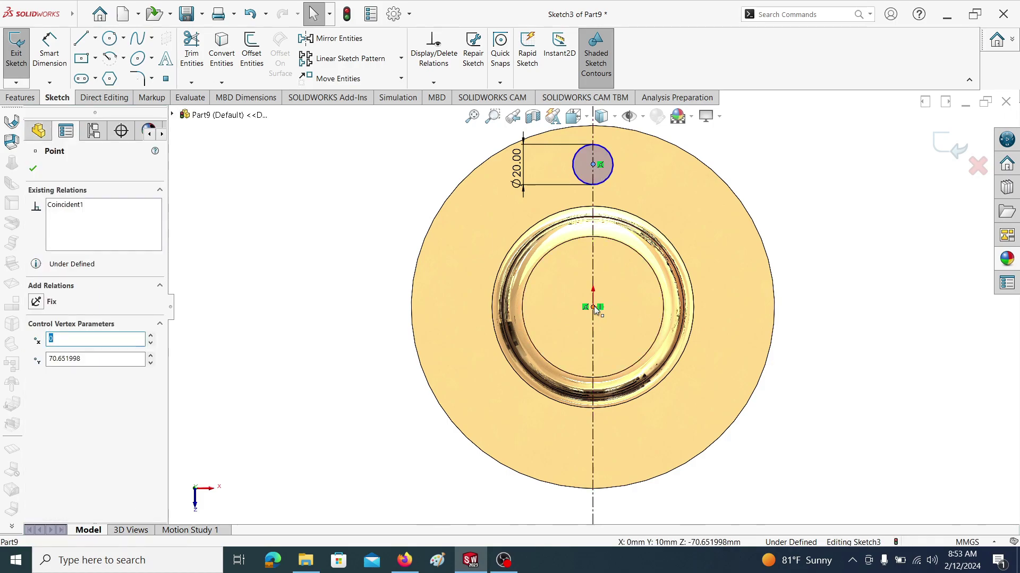
left_click(49, 53)
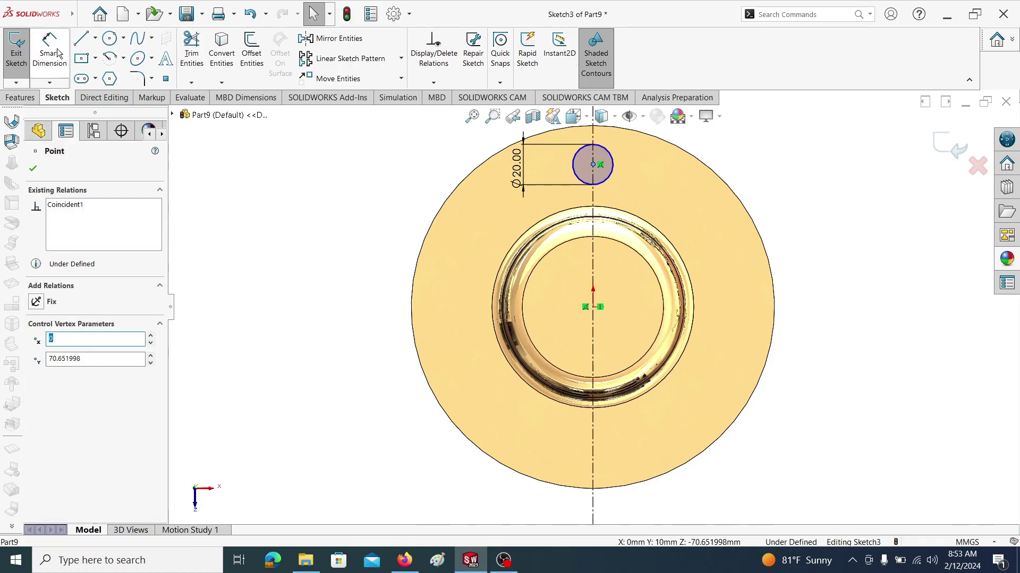
left_click(593, 165)
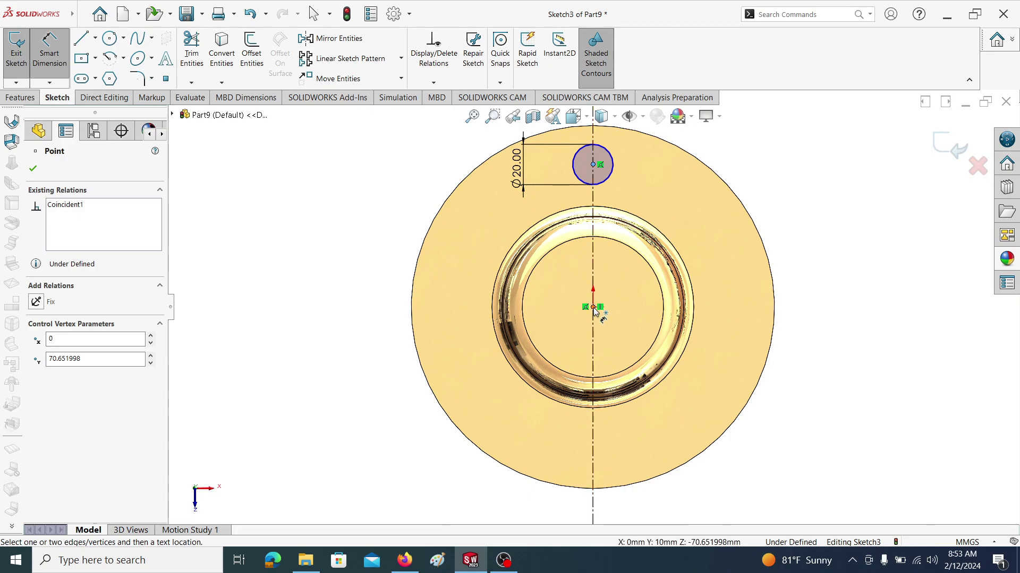
left_click(593, 307)
left_click(742, 260)
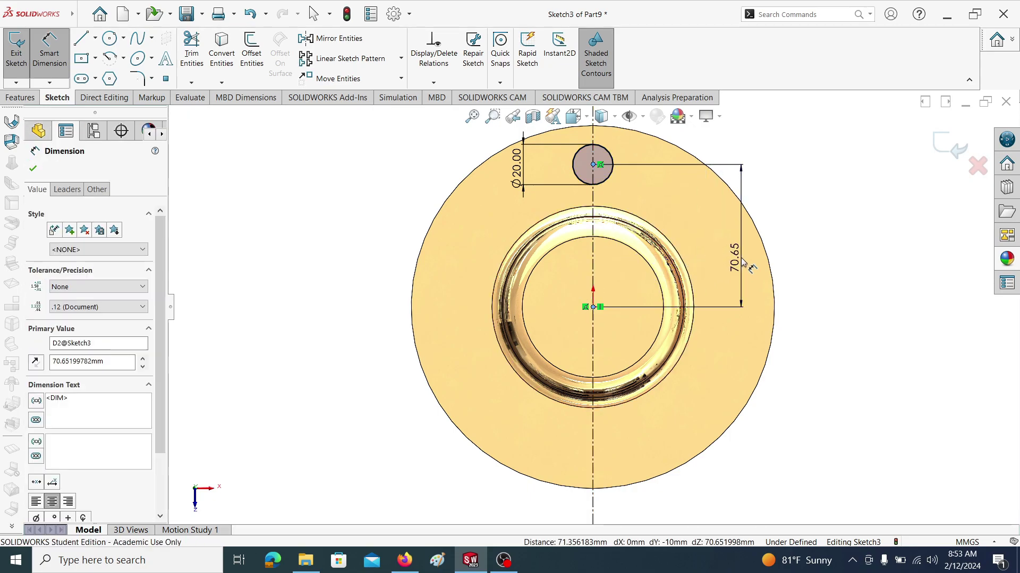
type("70")
key("Return")
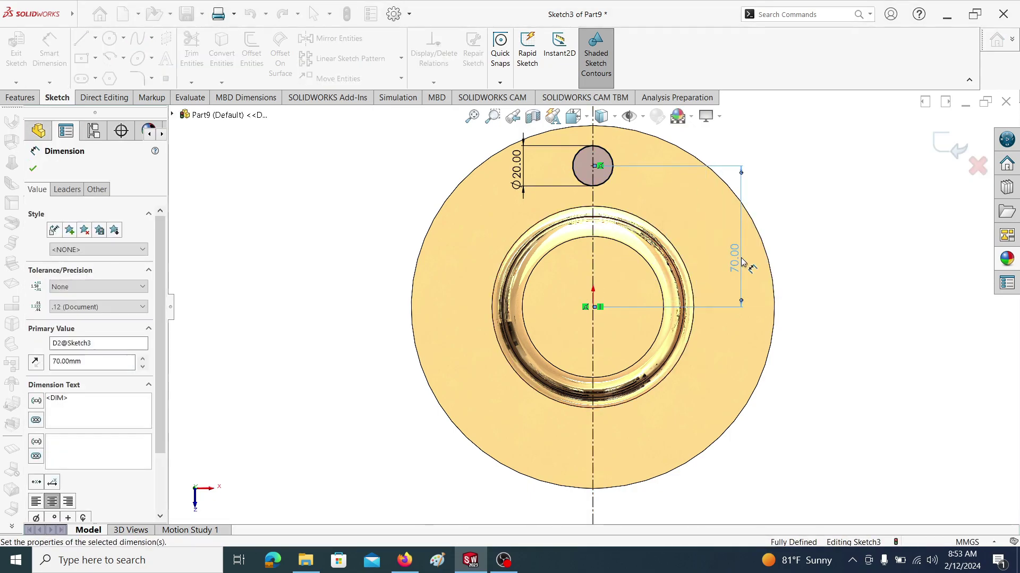
left_click(33, 170)
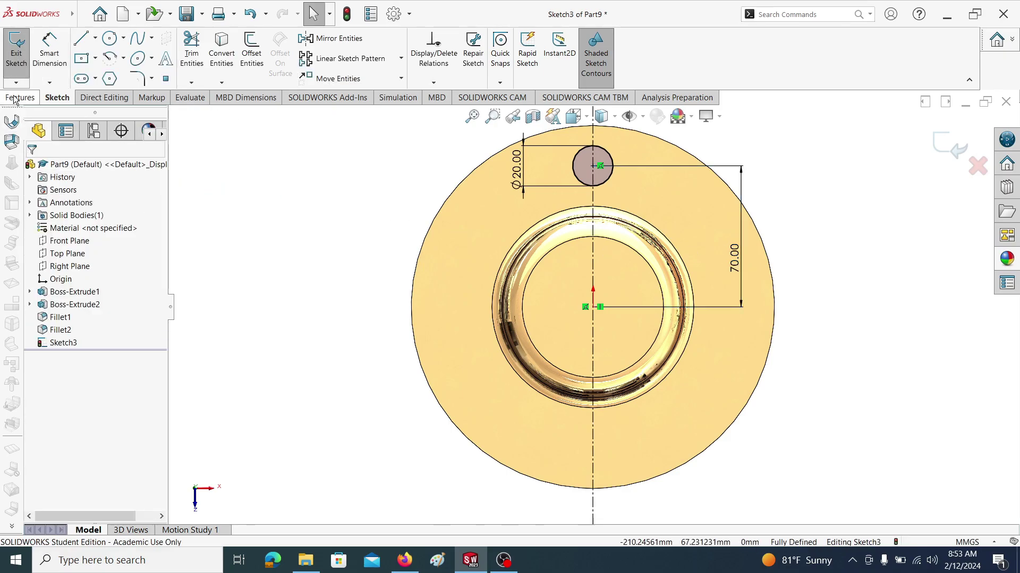
left_click(20, 98)
left_click(21, 52)
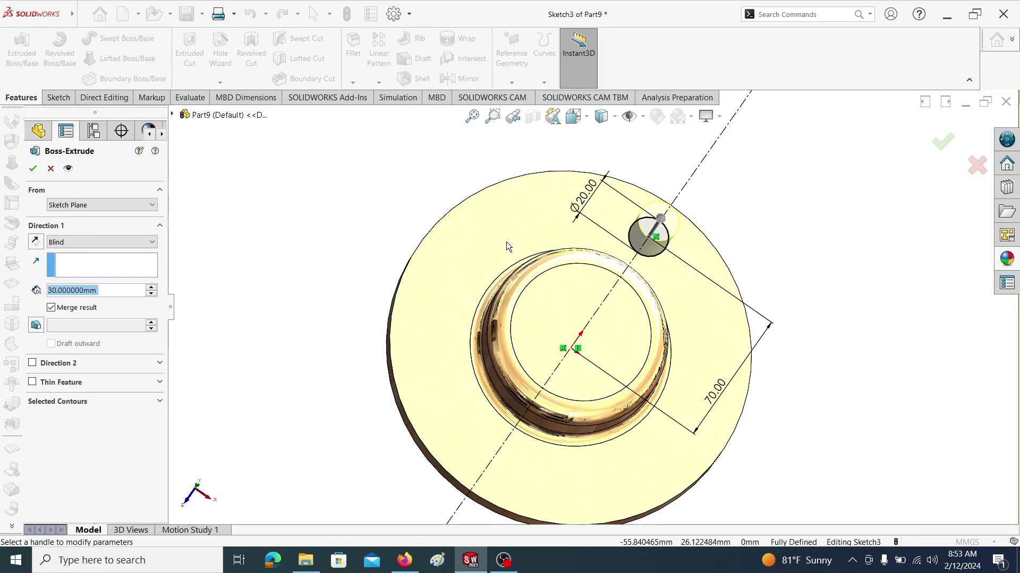
Extrude the Ø20 mm circle to a 6 mm blind depth, creating Boss-Extrude3.
type("6")
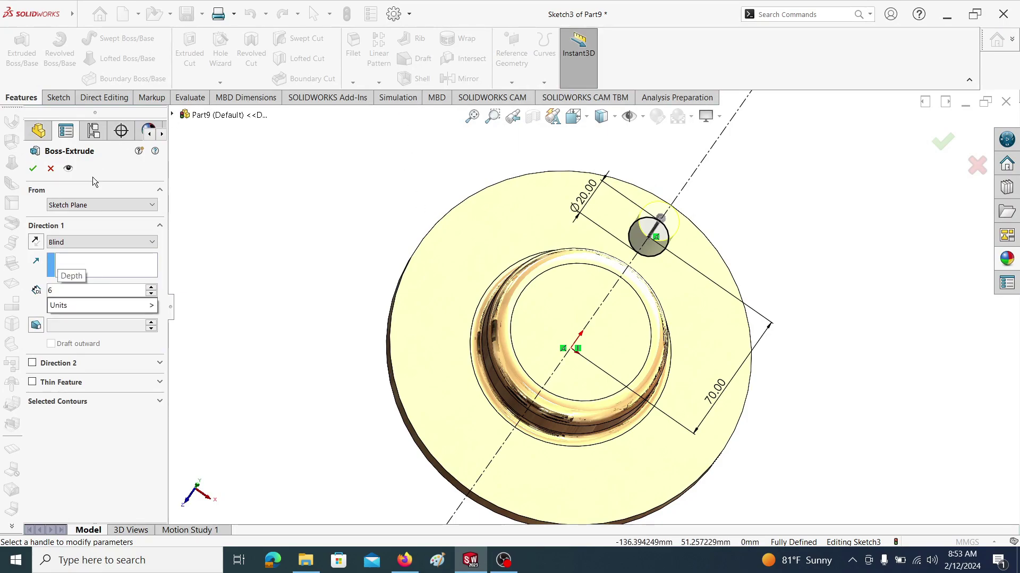
key("Return")
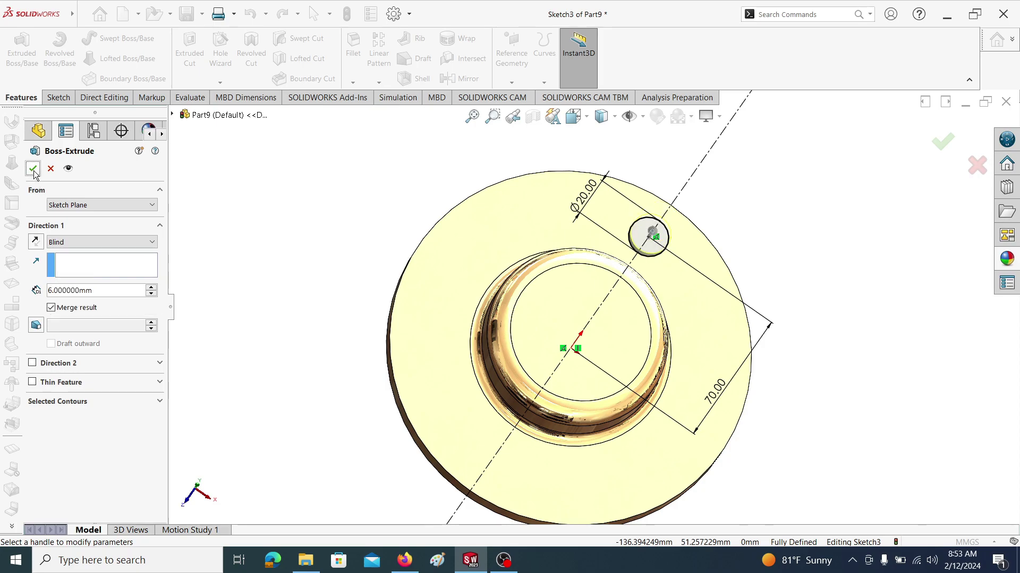
left_click(33, 169)
scroll(677, 268, "down", 3)
middle_click_drag(677, 268, 619, 272)
scroll(671, 239, "down", 3)
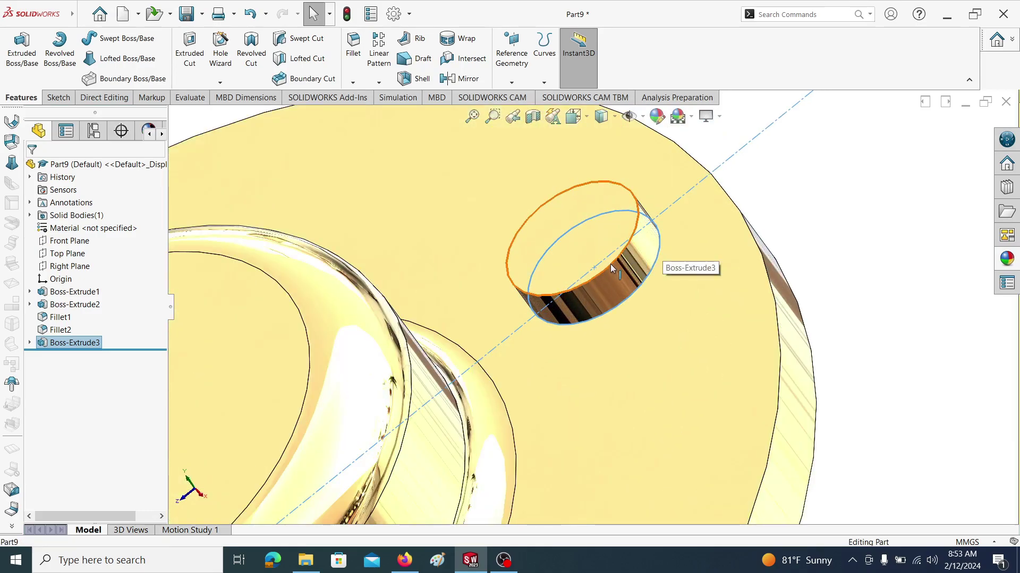
Fillet the small boss's top edge with a 2 mm radius.
left_click(611, 263)
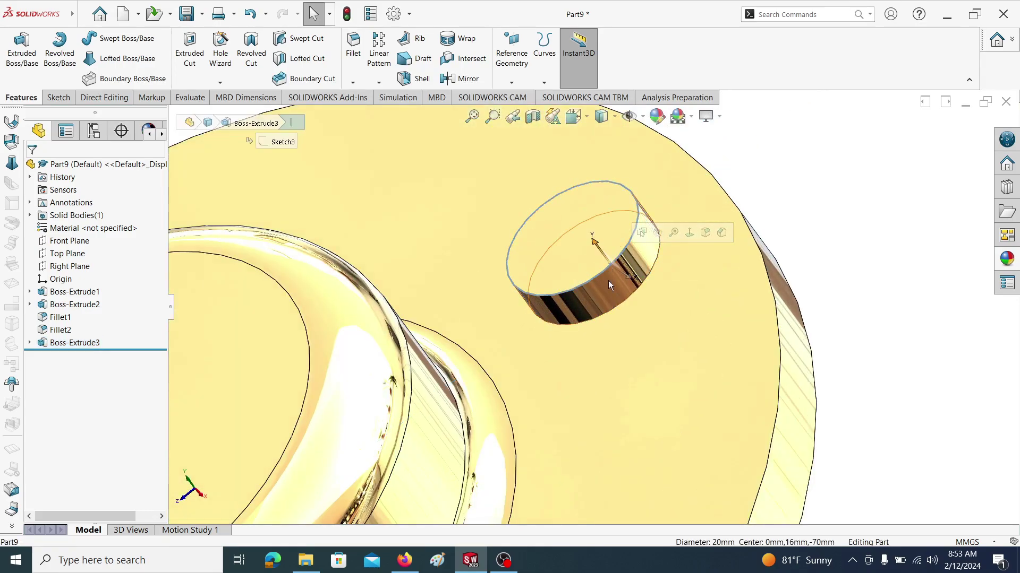
left_click(354, 47)
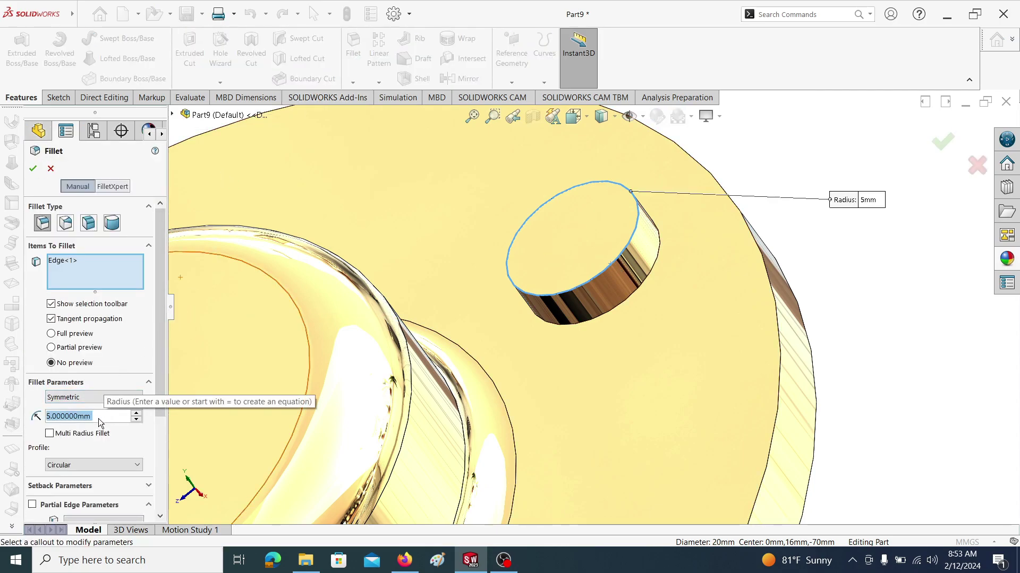
type("2")
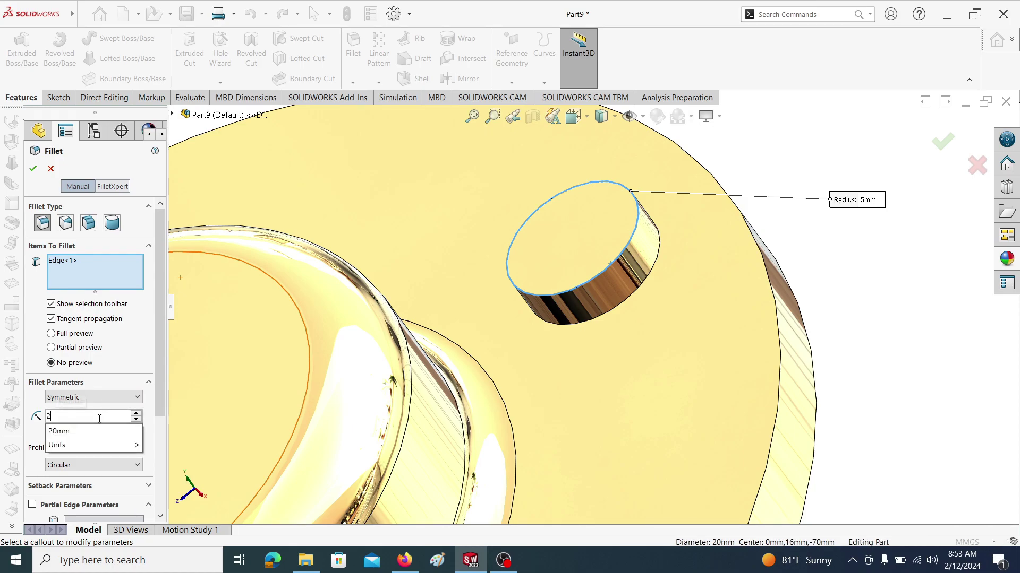
key("Return")
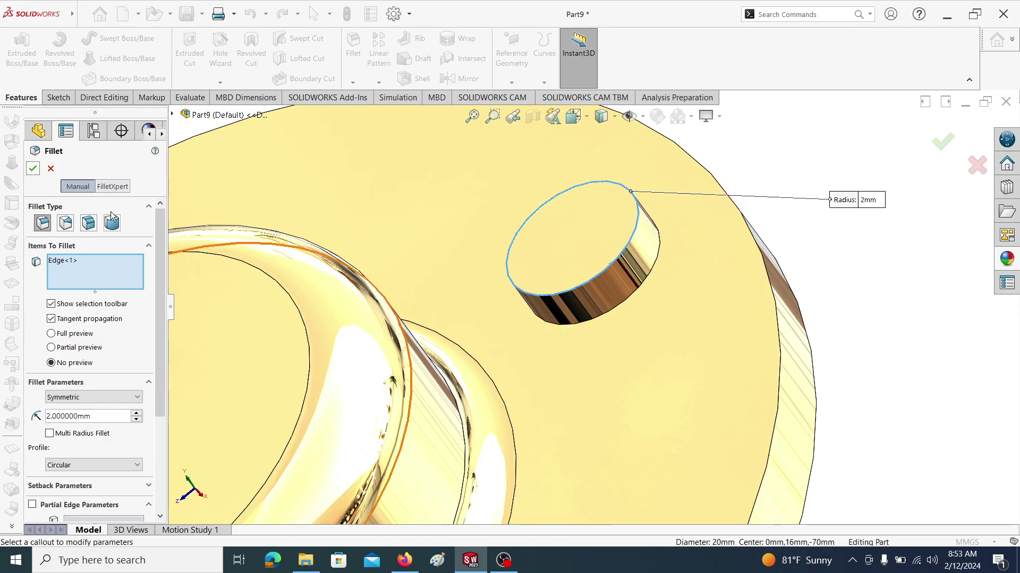
left_click(33, 168)
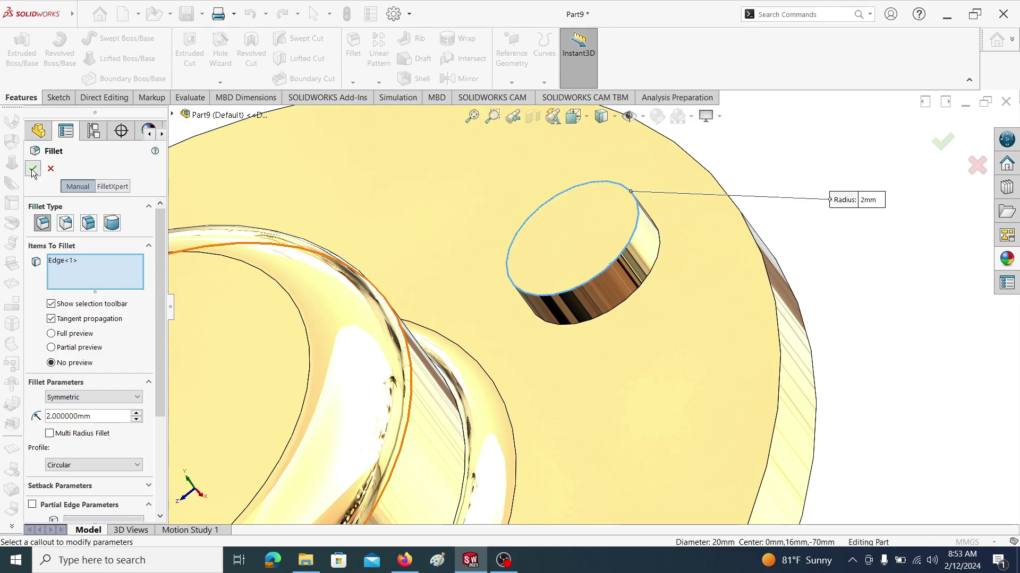
Fillet the small boss's base edge with a 2 mm radius.
left_click(617, 313)
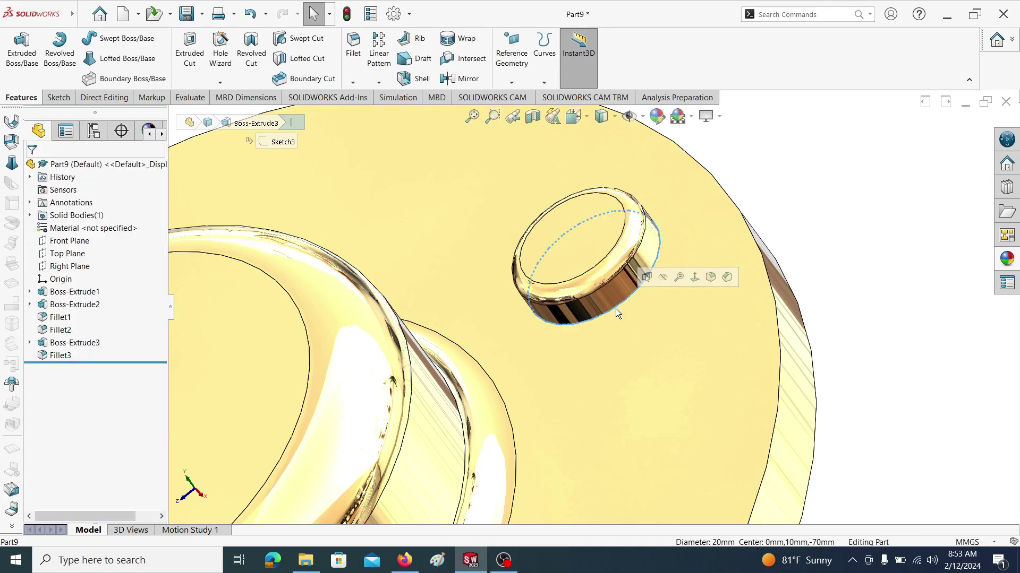
left_click(354, 53)
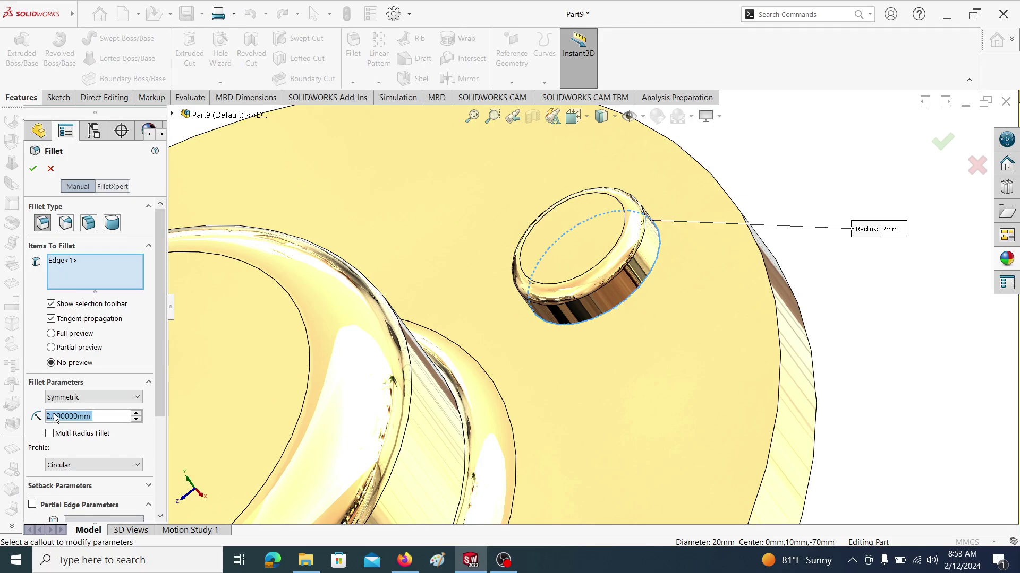
left_click(33, 168)
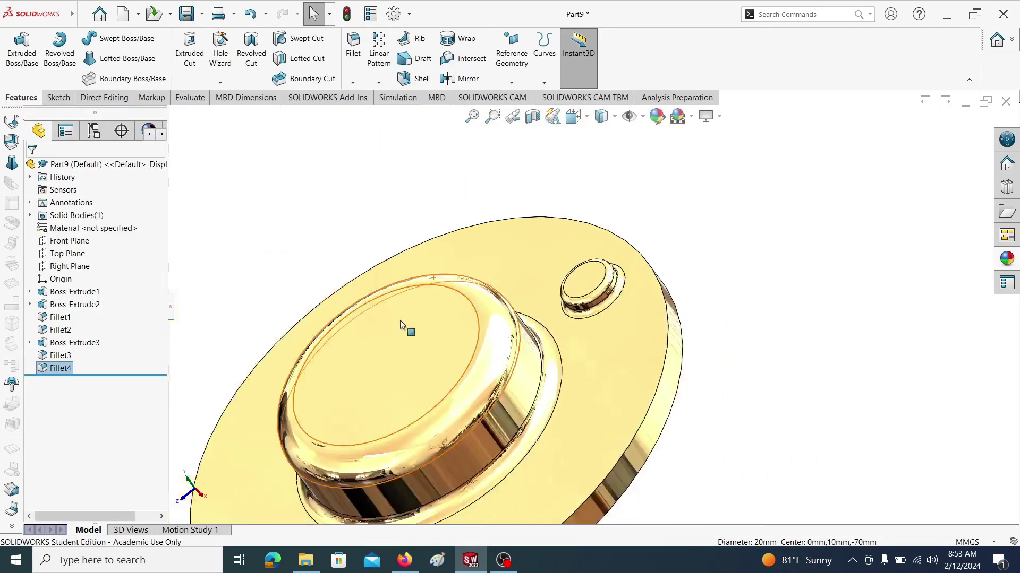
scroll(400, 320, "up", 5)
middle_click_drag(440, 331, 524, 431)
scroll(455, 421, "down", 3)
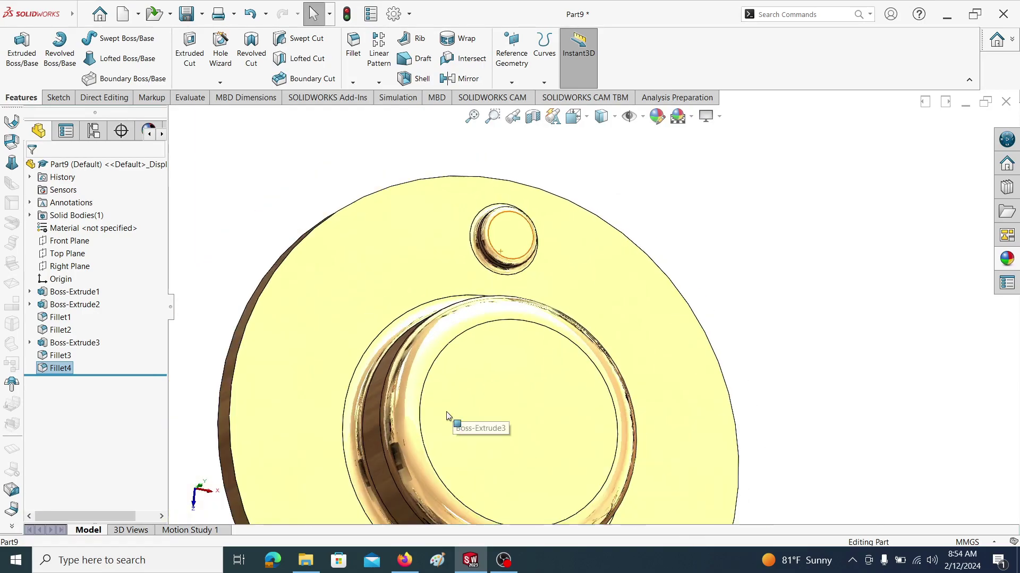
scroll(455, 421, "up", 3)
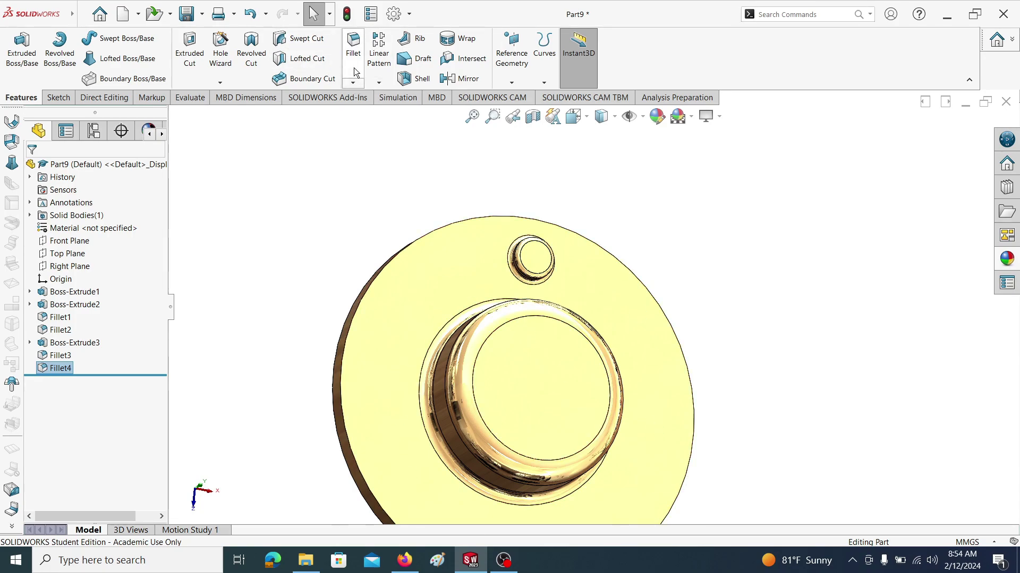
left_click(379, 83)
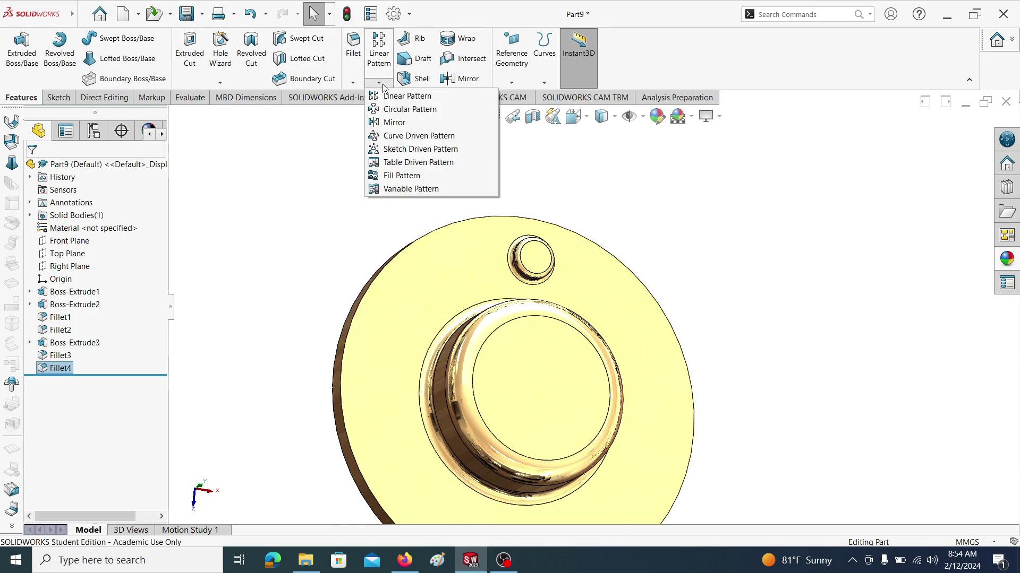
Start a circular pattern about the disc's outer edge with 90° spacing.
left_click(410, 109)
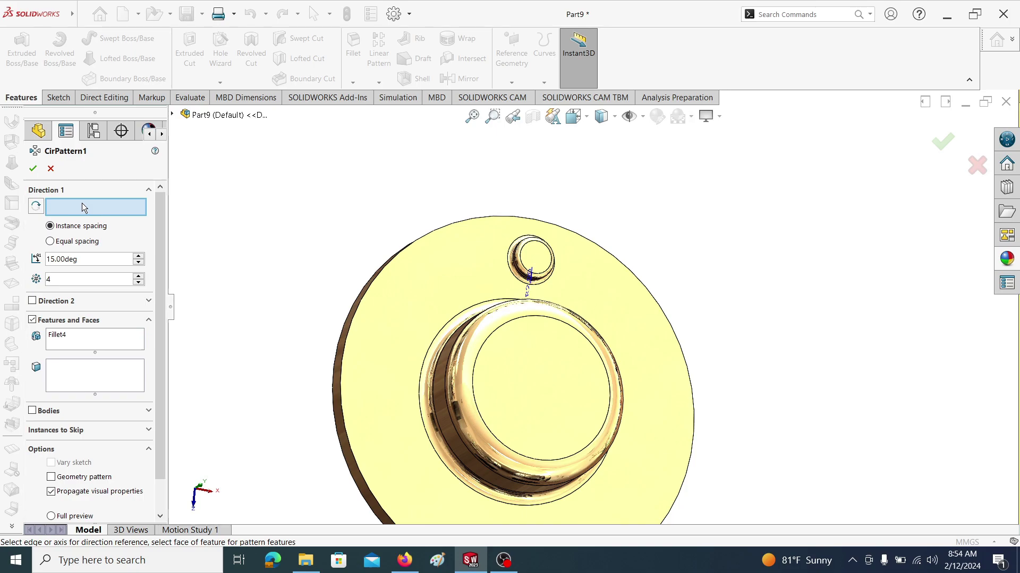
left_click(370, 289)
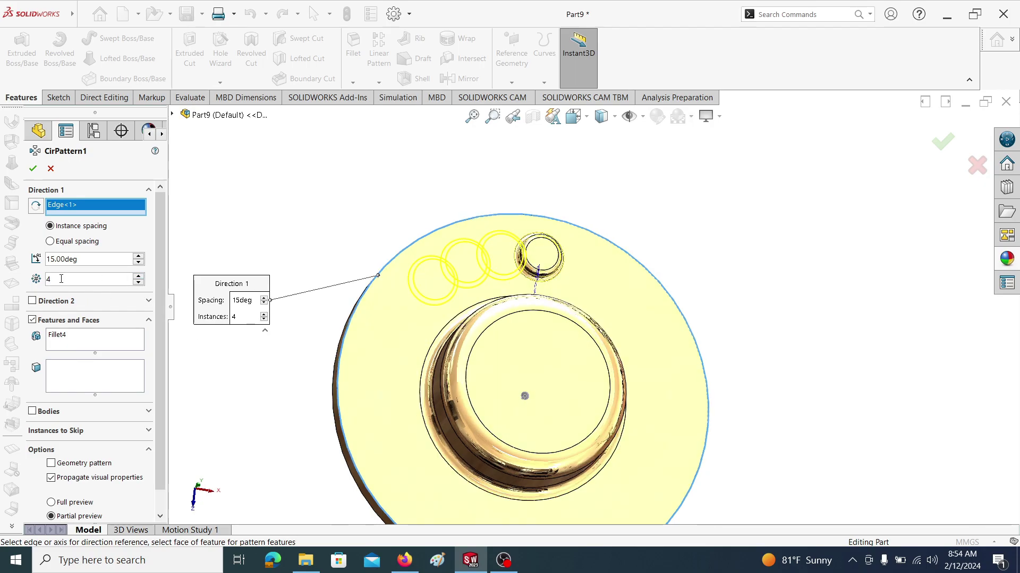
left_click(75, 259)
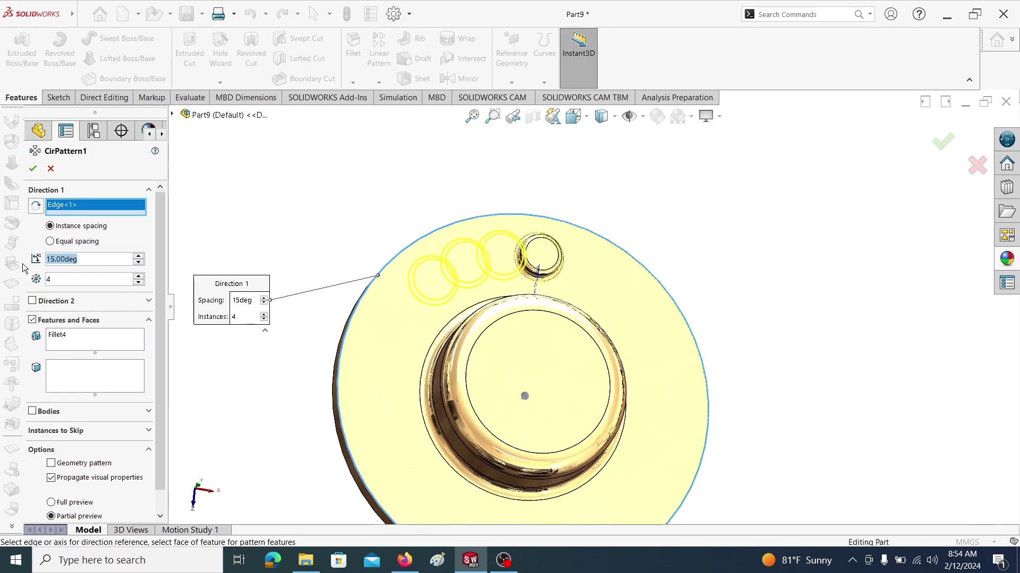
type("90")
key("Return")
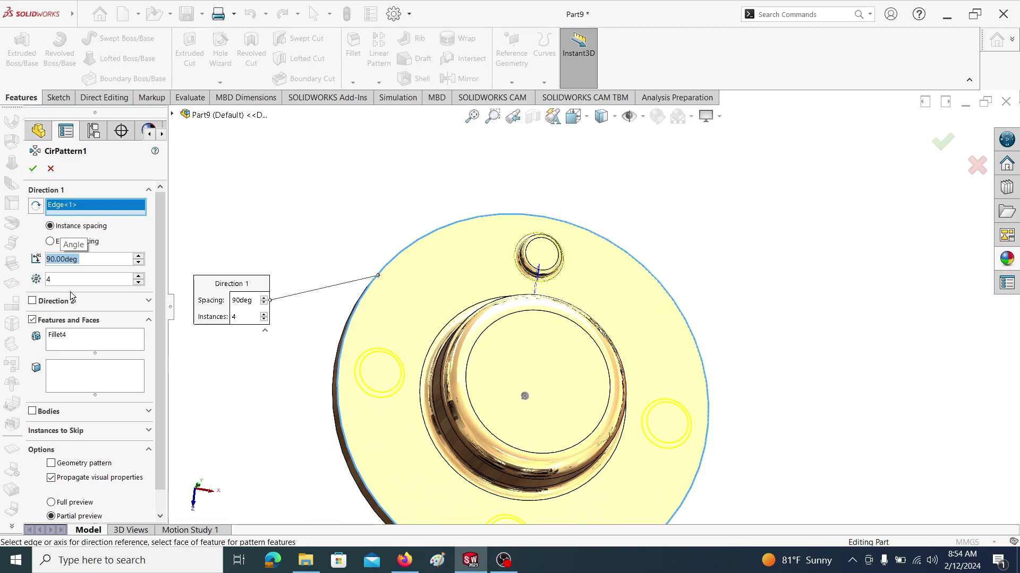
Pattern Fillet3 and Boss-Extrude3 into four instances around the disc.
left_click(81, 342)
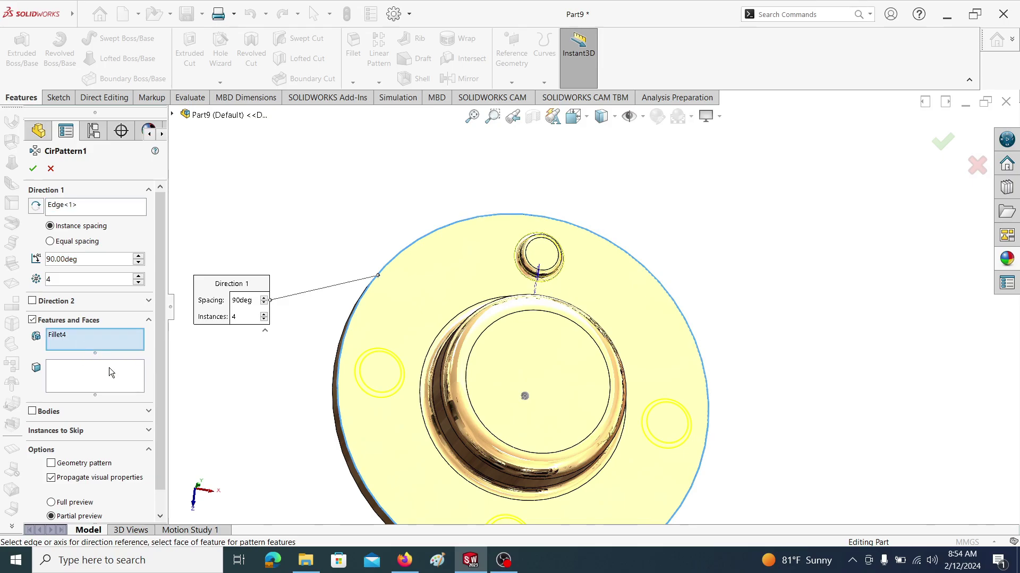
left_click(172, 114)
left_click_drag(245, 284, 347, 208)
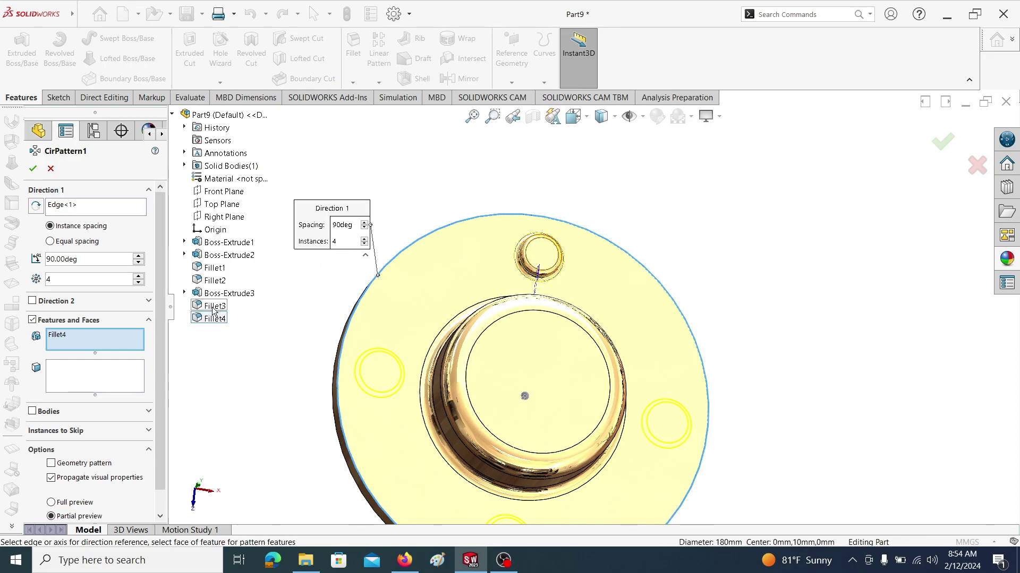
left_click(212, 307)
left_click(233, 293)
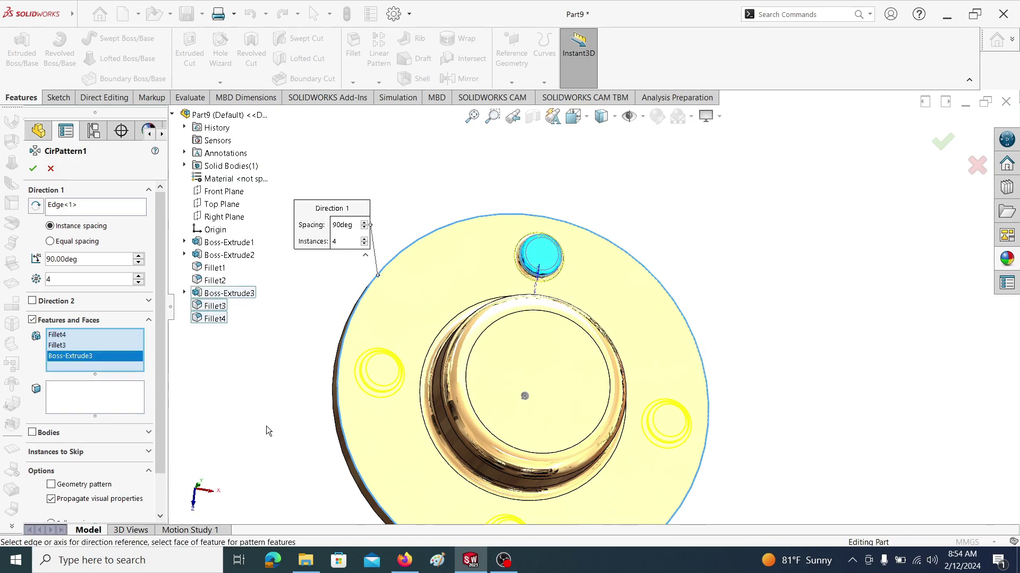
left_click(33, 169)
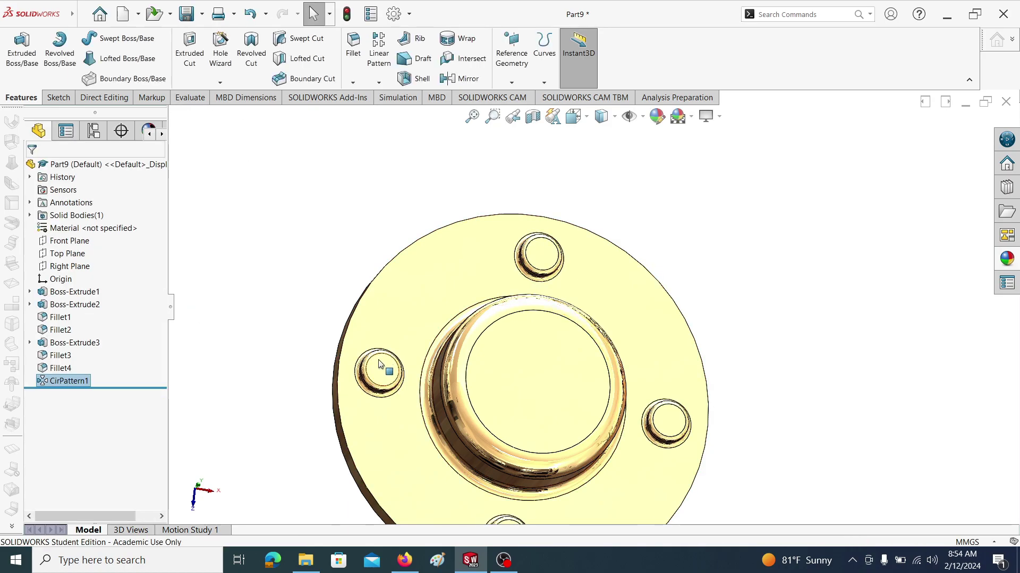
scroll(579, 327, "up", 5)
middle_click_drag(579, 327, 610, 320)
scroll(546, 412, "up", 3)
middle_click_drag(547, 412, 510, 334)
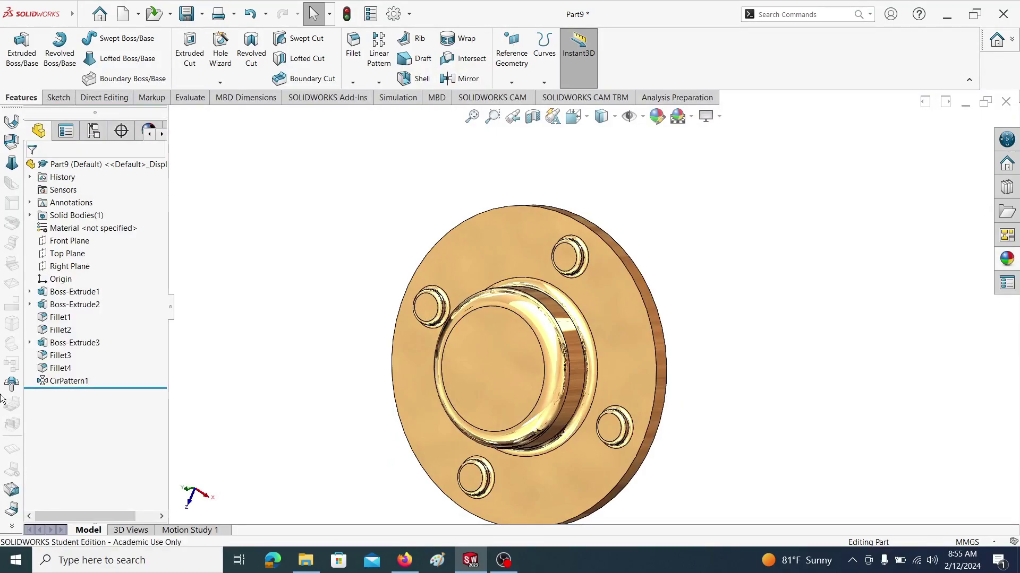
Make the part a form tool with the flange face as stopping face and four boss tops to remove.
left_click(11, 383)
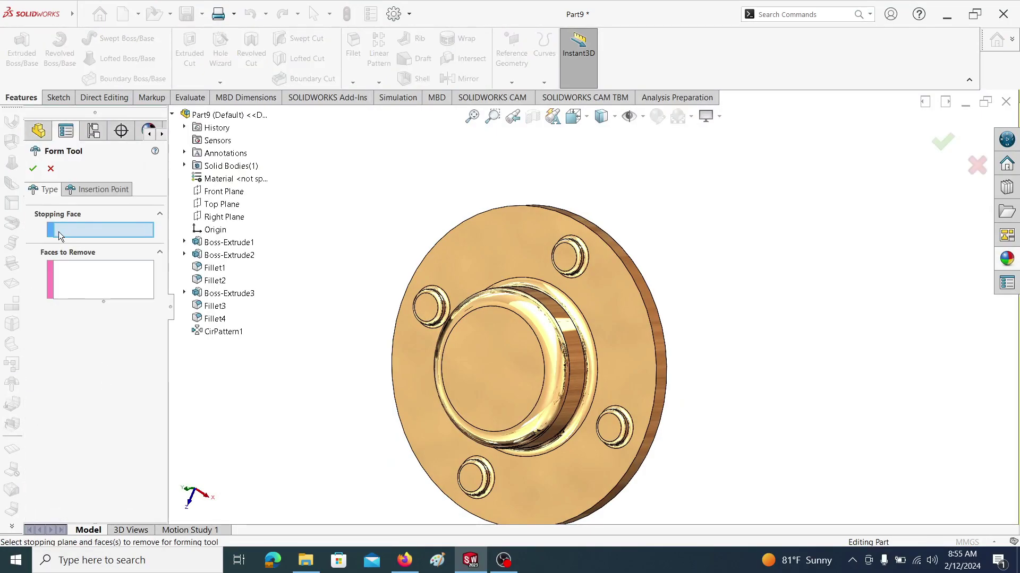
scroll(489, 372, "down", 2)
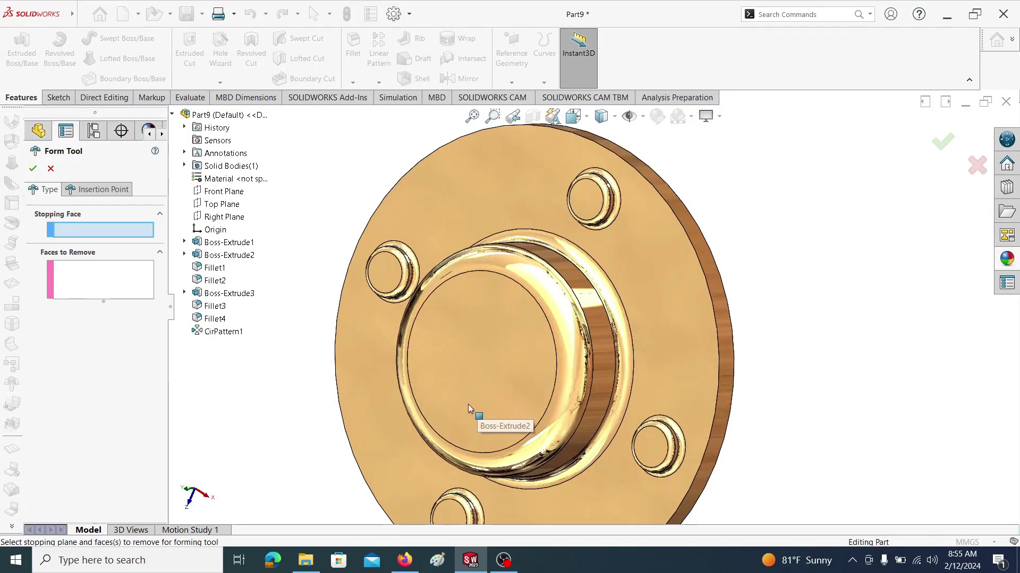
left_click(688, 324)
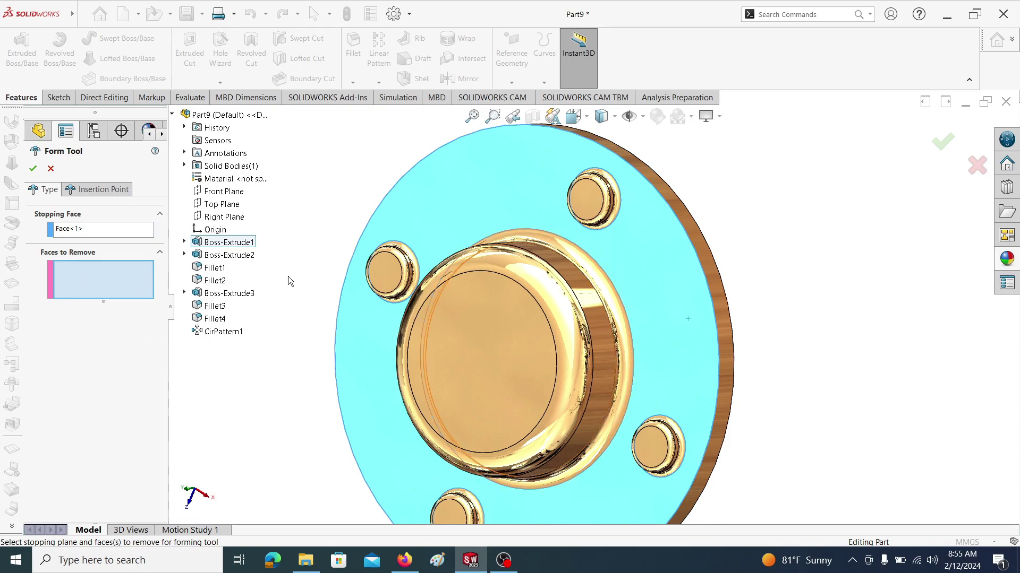
left_click(384, 271)
left_click(599, 209)
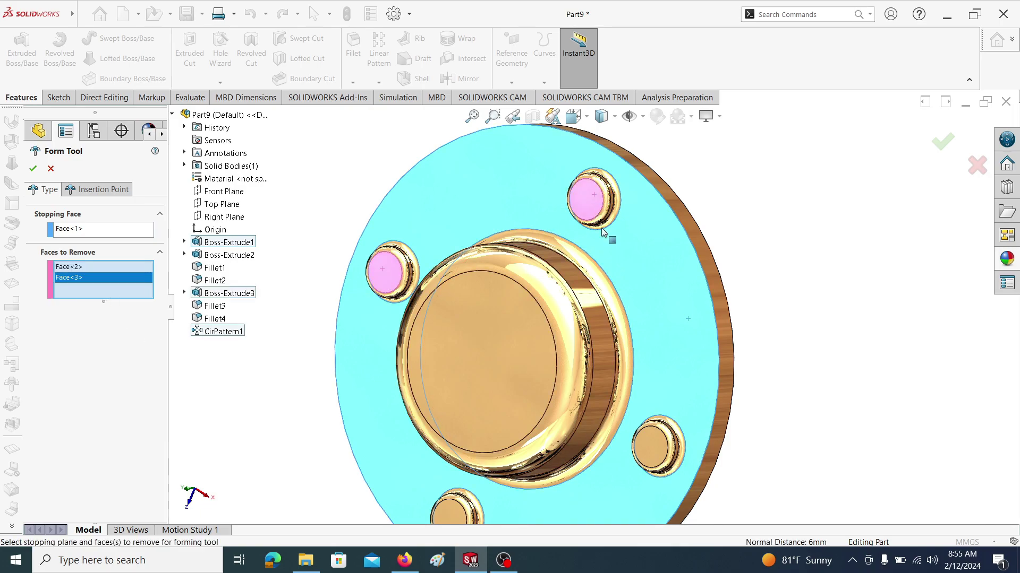
left_click(653, 454)
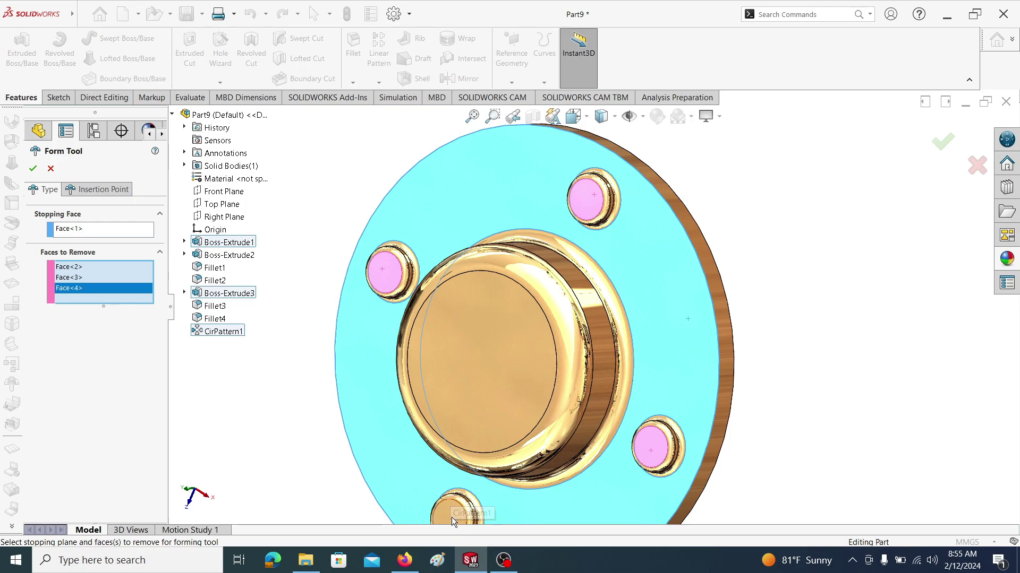
left_click(453, 518)
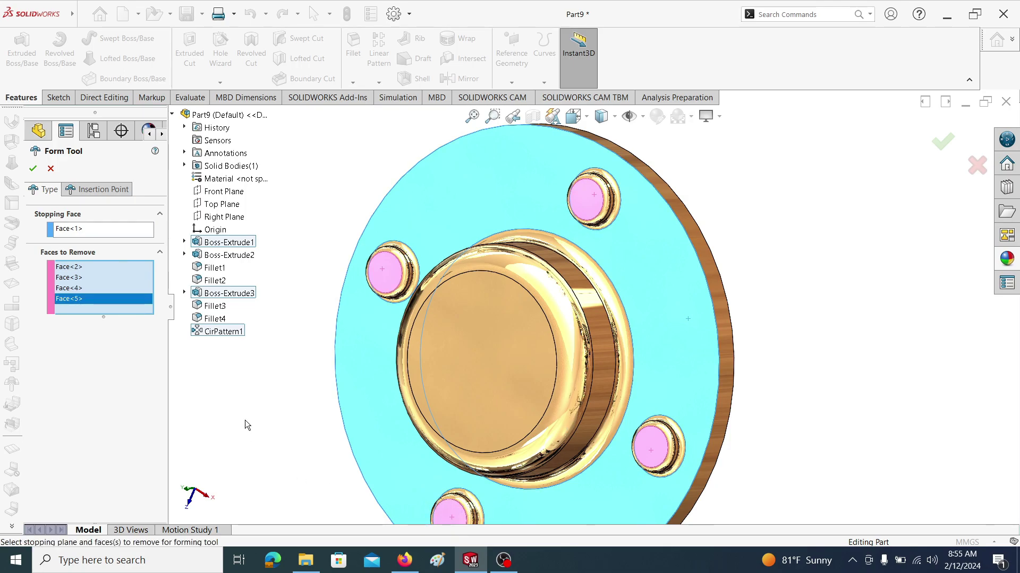
middle_click_drag(239, 423, 341, 348)
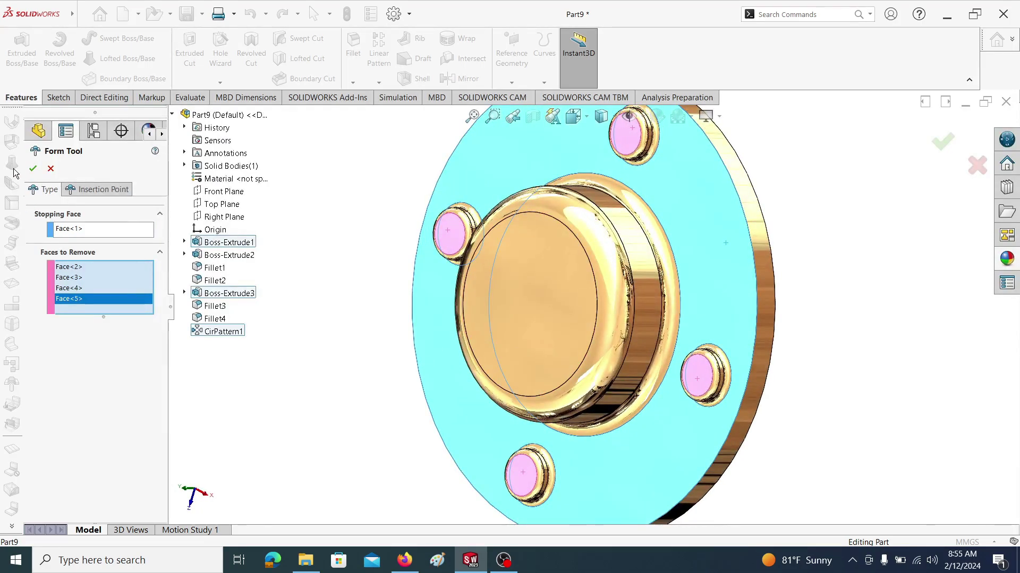
left_click(33, 169)
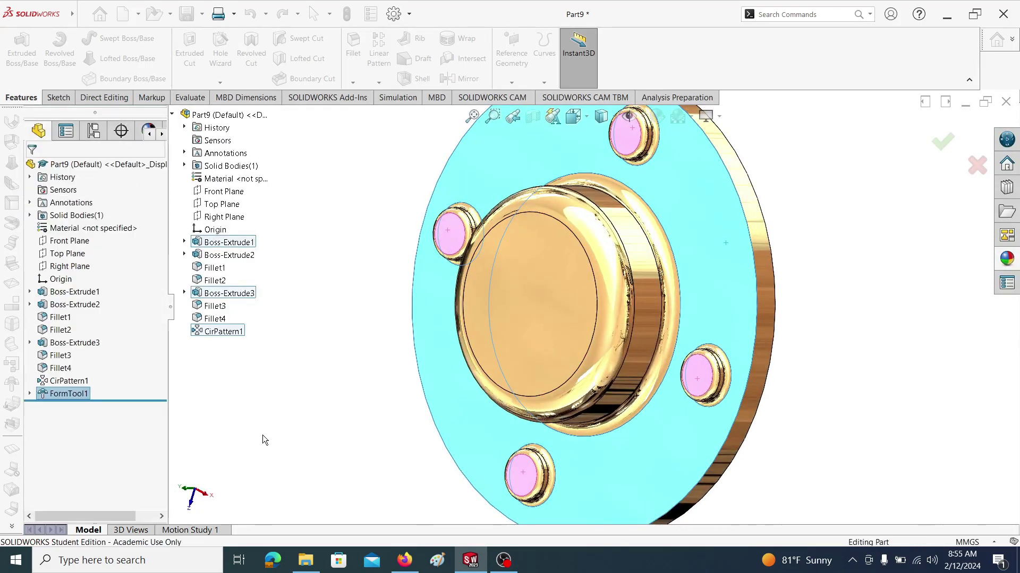
key("f")
middle_click_drag(621, 298, 598, 271)
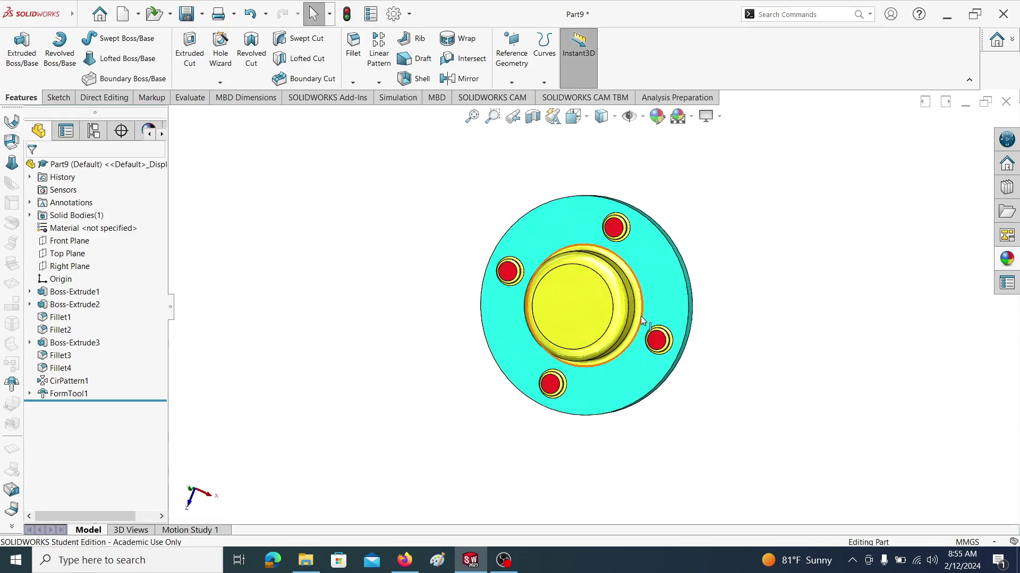
Create a 'Forming tool 3' folder under the Design Library's forming tools folder.
left_click(1007, 187)
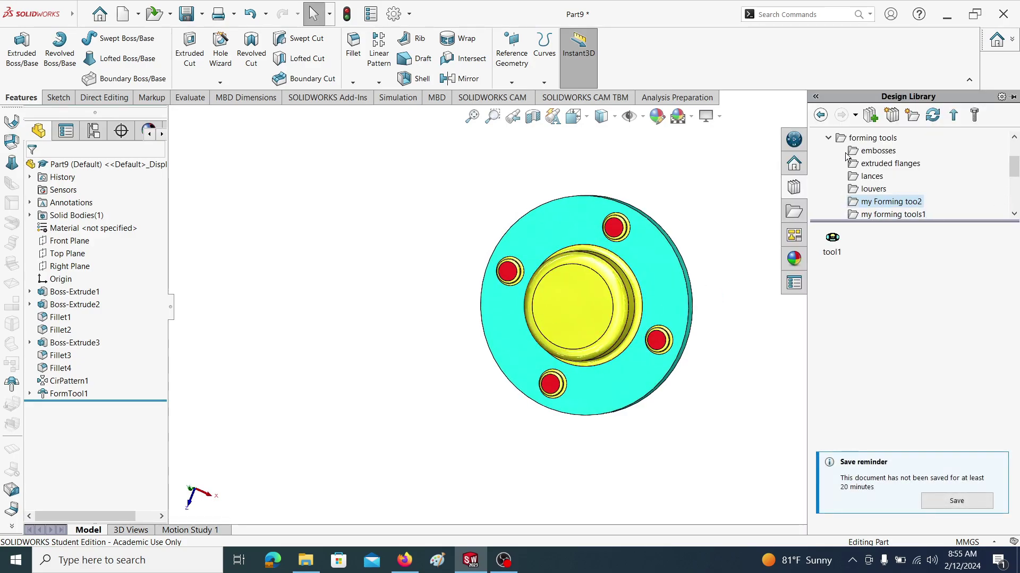
left_click(829, 139)
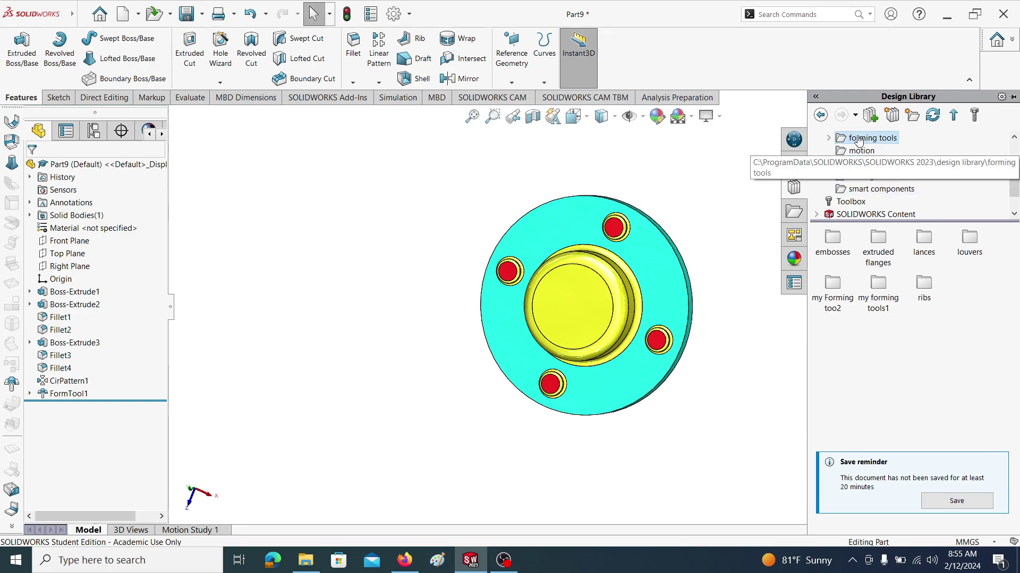
left_click(829, 139)
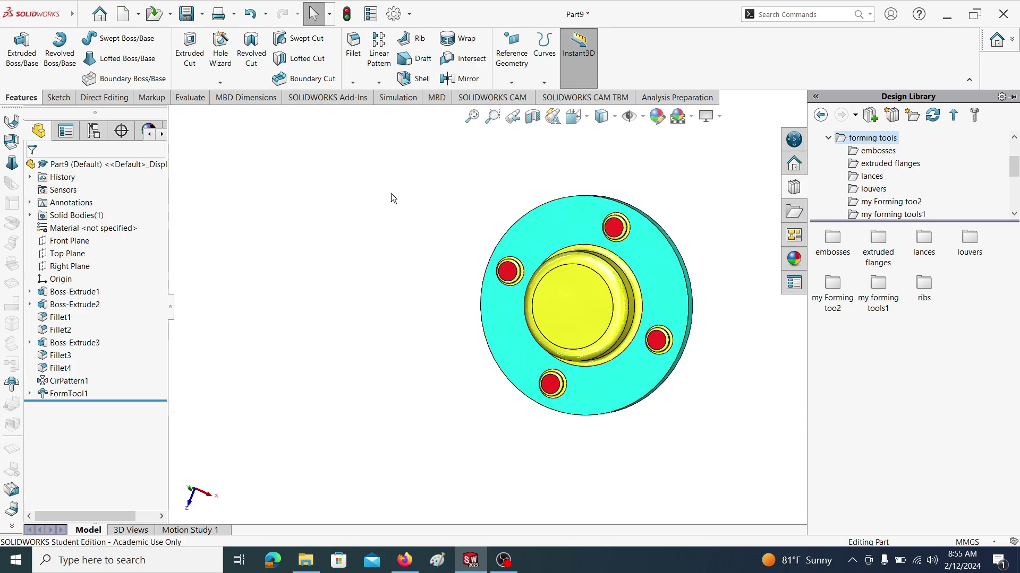
scroll(911, 189, "down", 1)
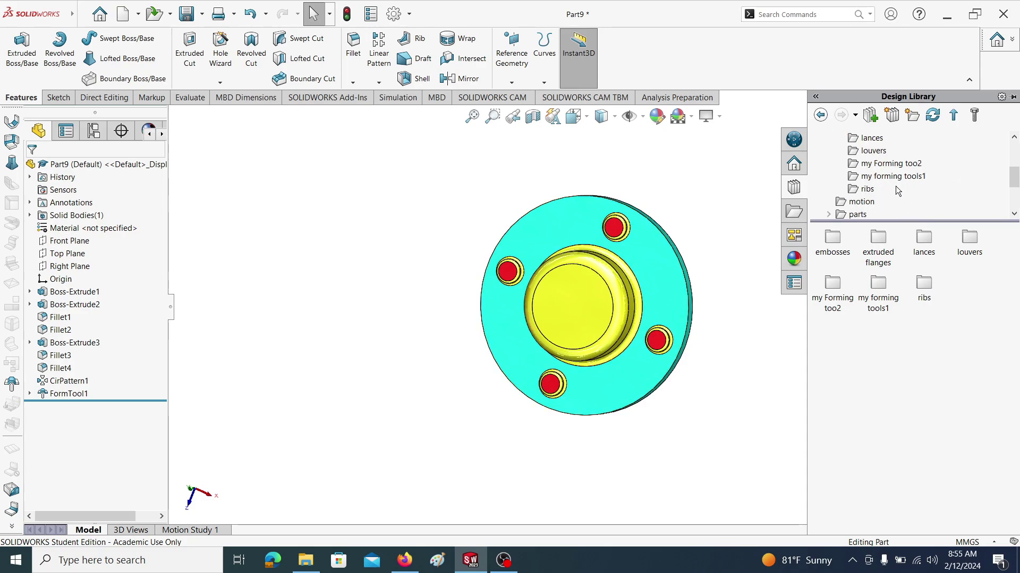
scroll(898, 168, "up", 1)
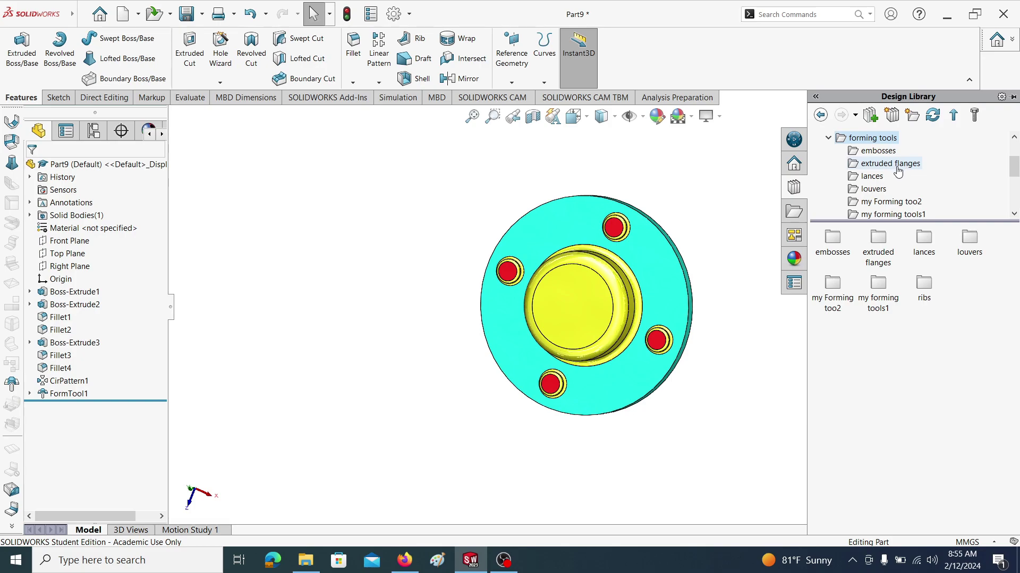
left_click(912, 115)
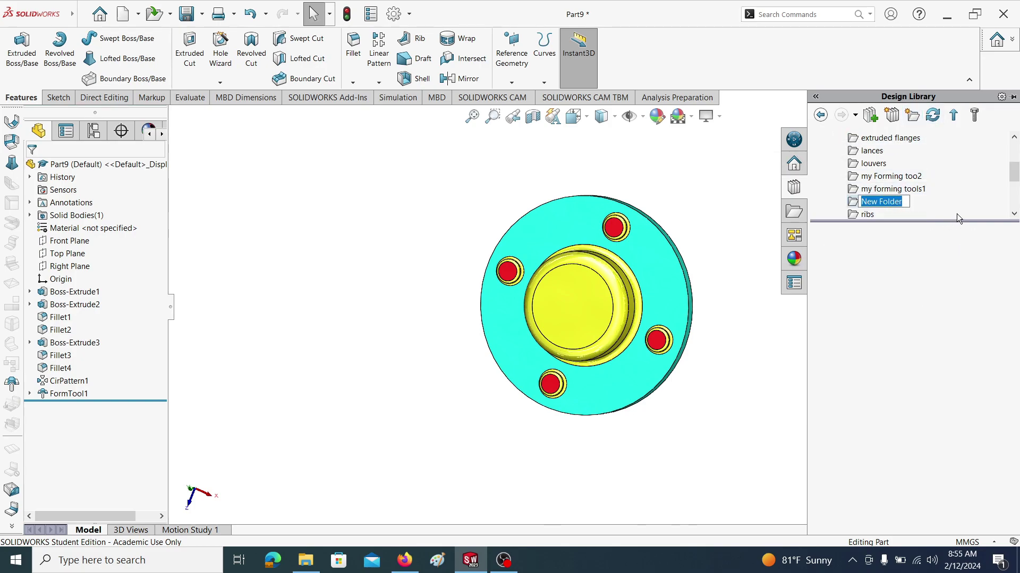
type("For")
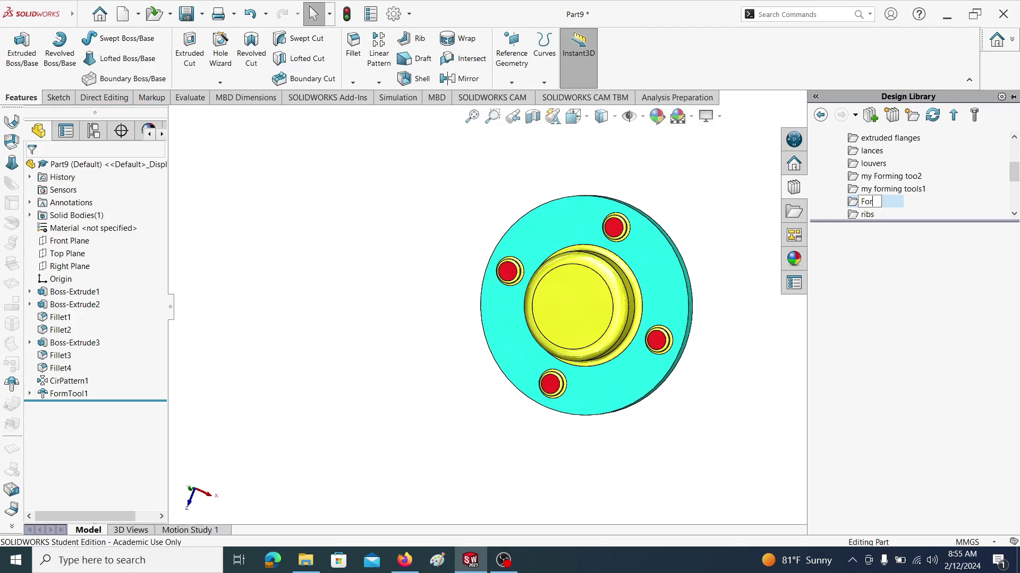
type("ming tool 3")
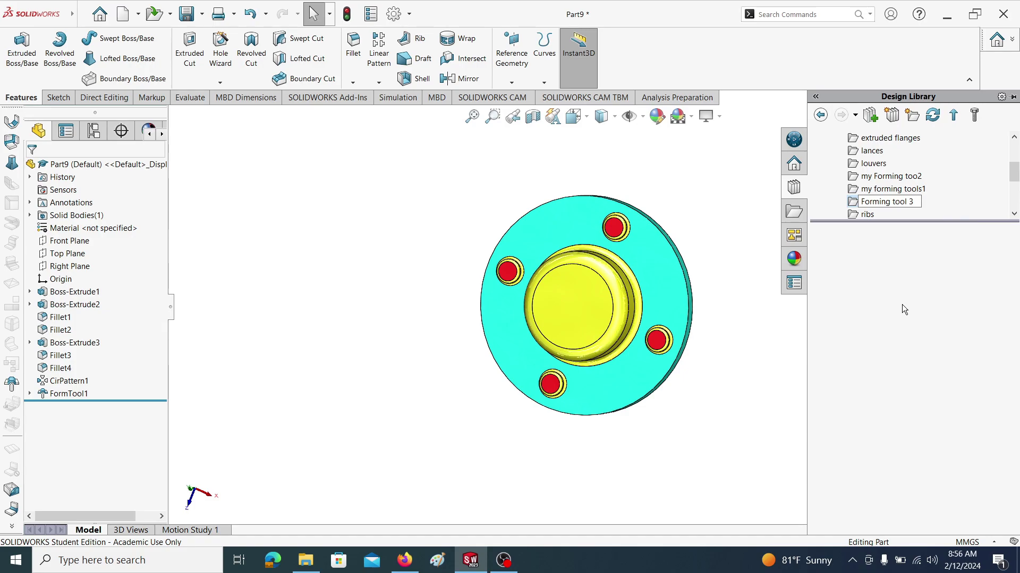
key("Return")
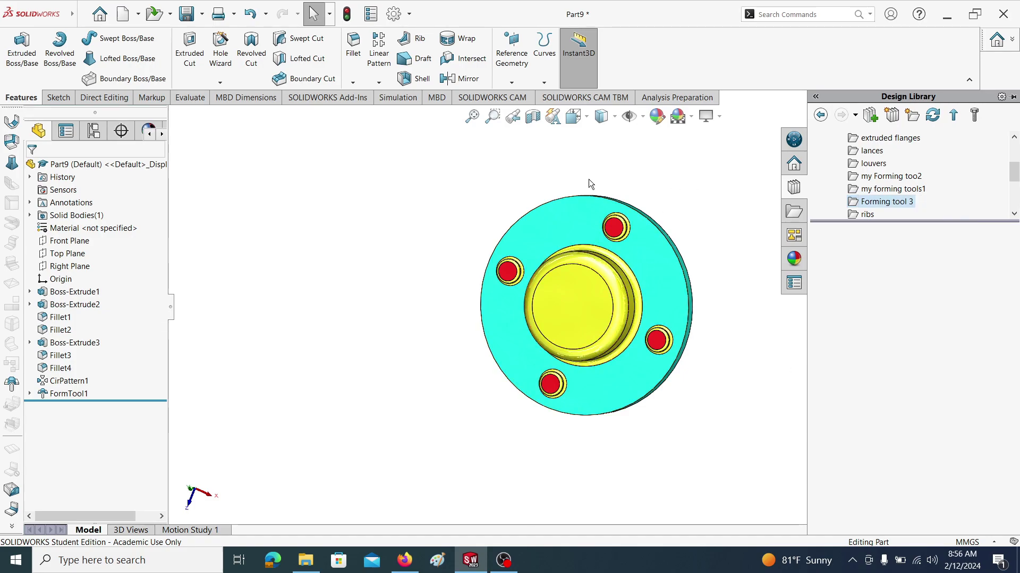
left_click(81, 14)
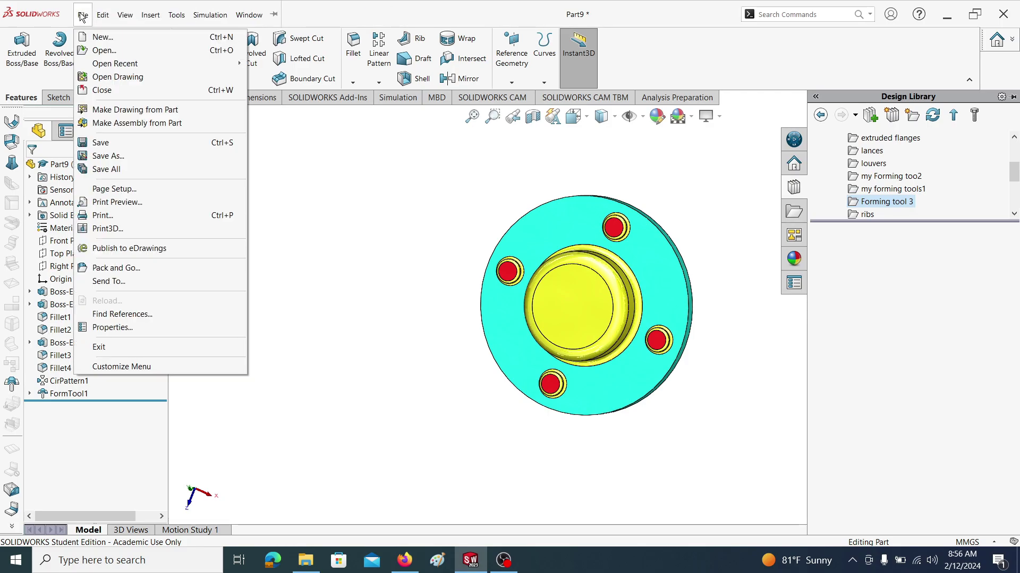
Save the part as Form Tool file Tool1 (*.sldftp) in forming tools > Forming tool 3.
left_click(107, 160)
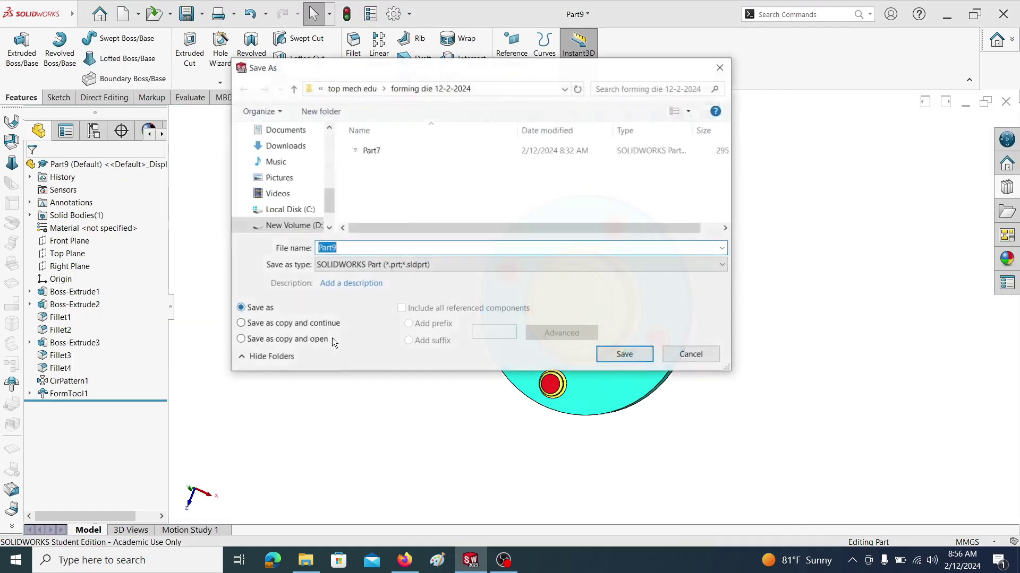
left_click(448, 266)
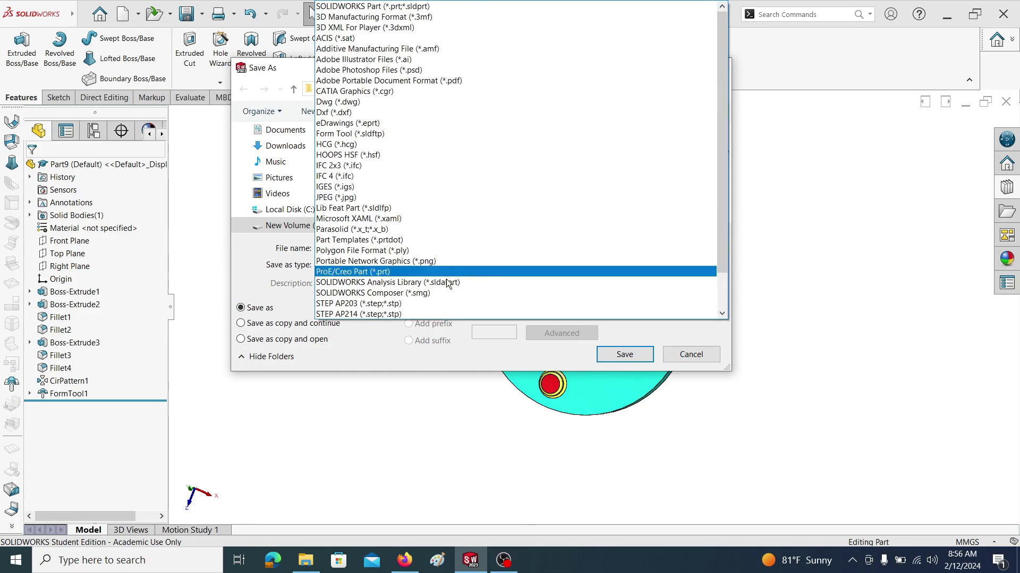
left_click(462, 133)
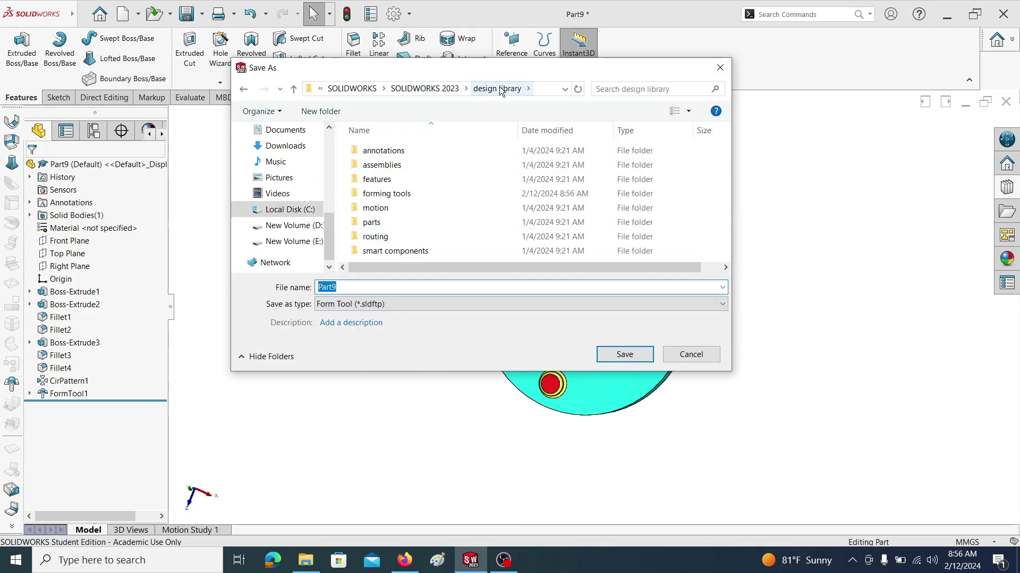
double_click(399, 195)
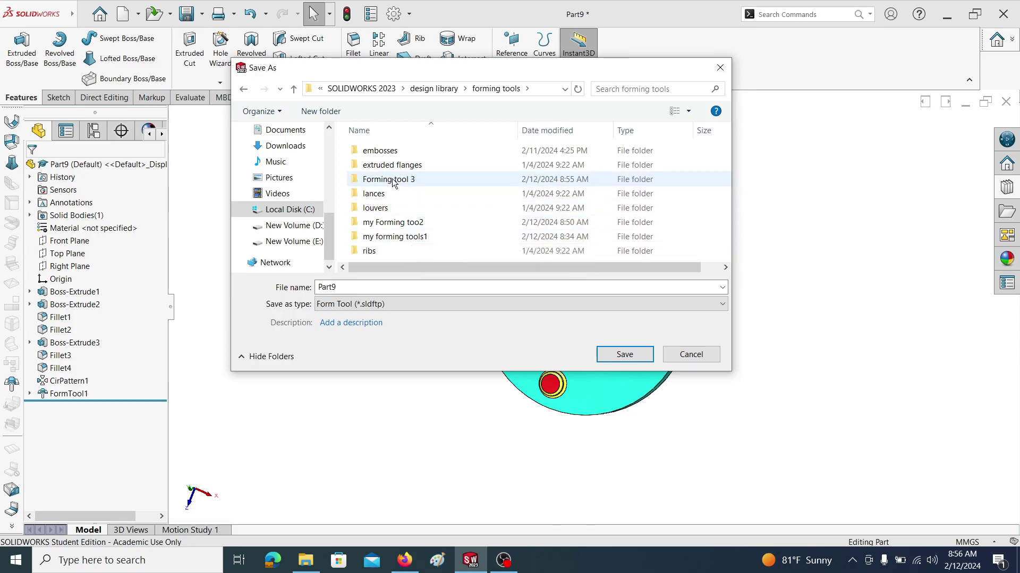
double_click(398, 180)
double_click(347, 285)
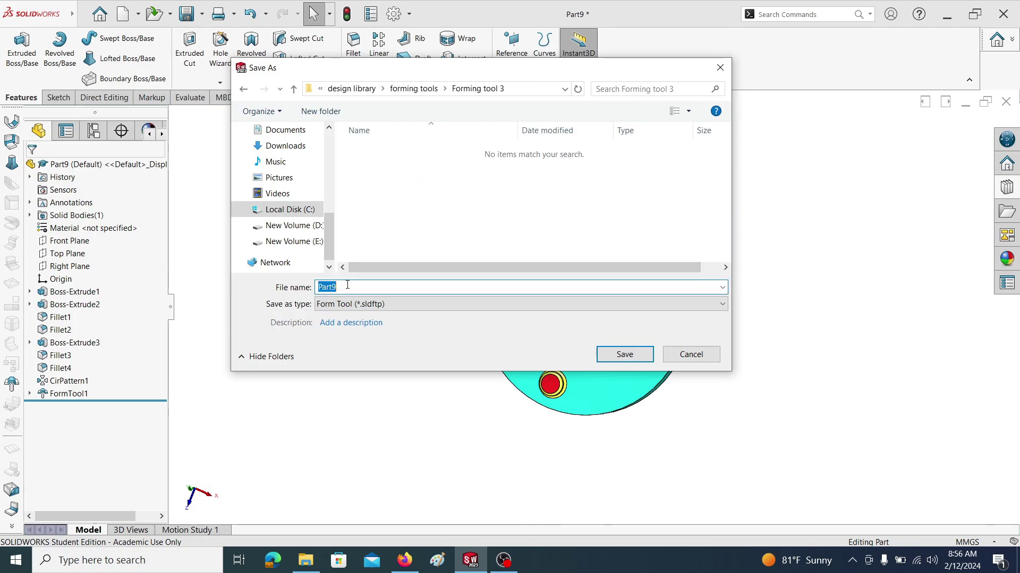
type("Tool1")
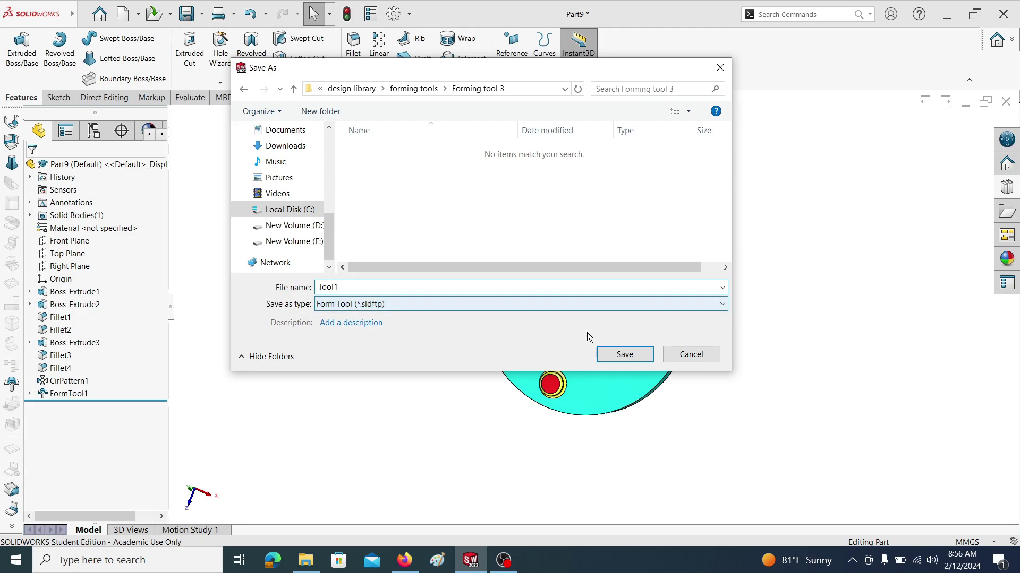
left_click(621, 353)
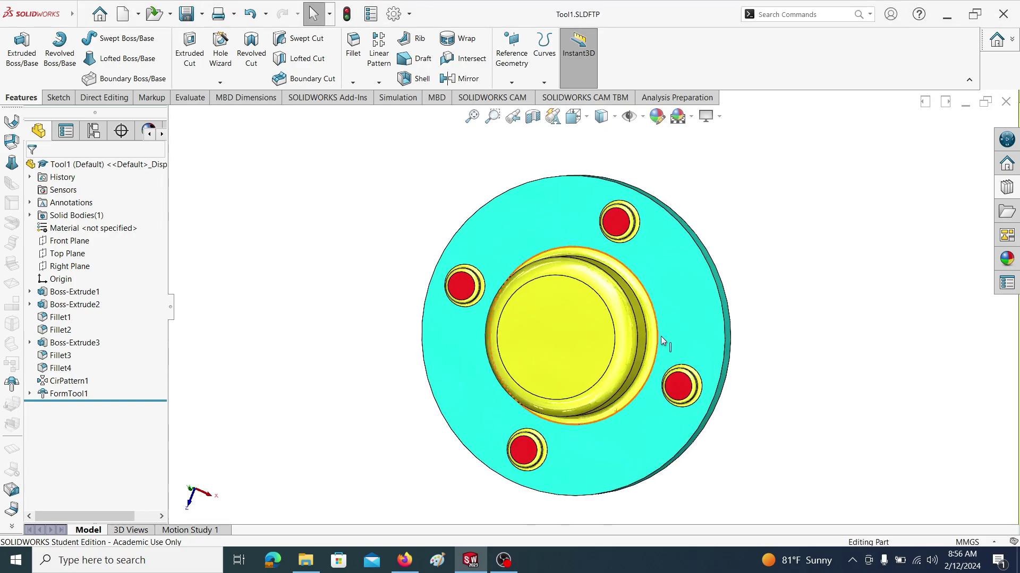
middle_click_drag(645, 350, 655, 284)
scroll(674, 287, "down", 3)
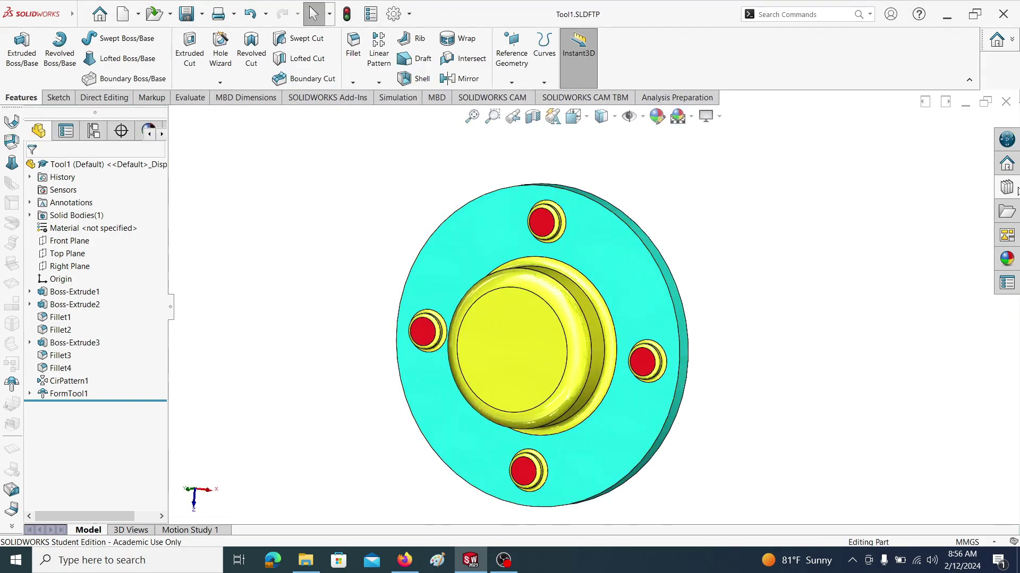
left_click(1006, 187)
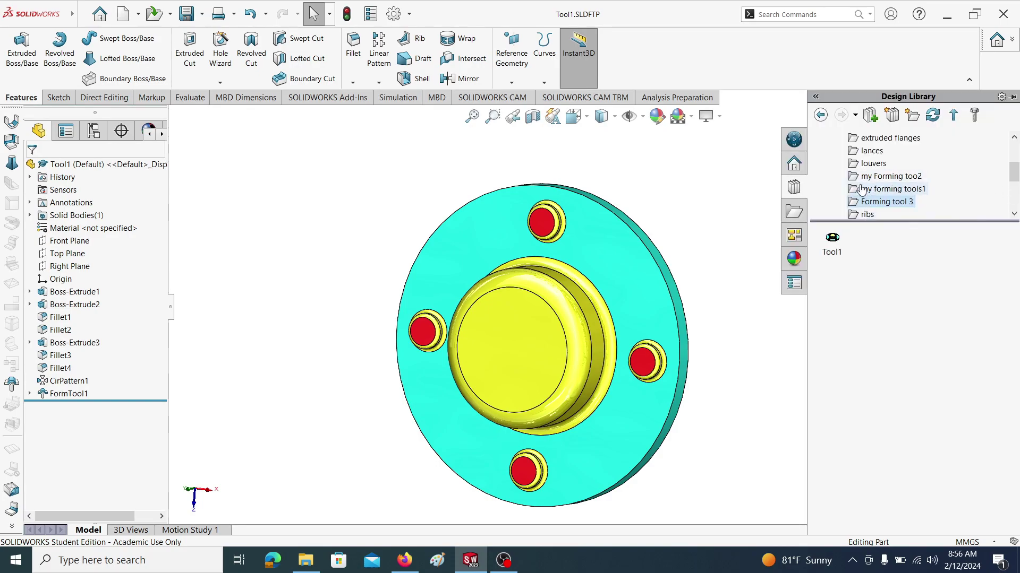
left_click(867, 205)
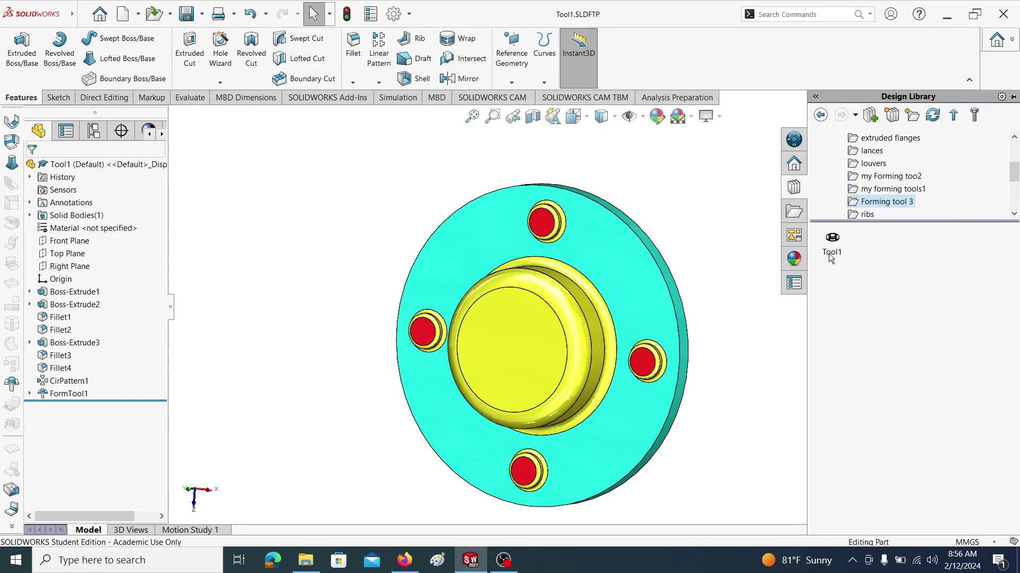
left_click(715, 245)
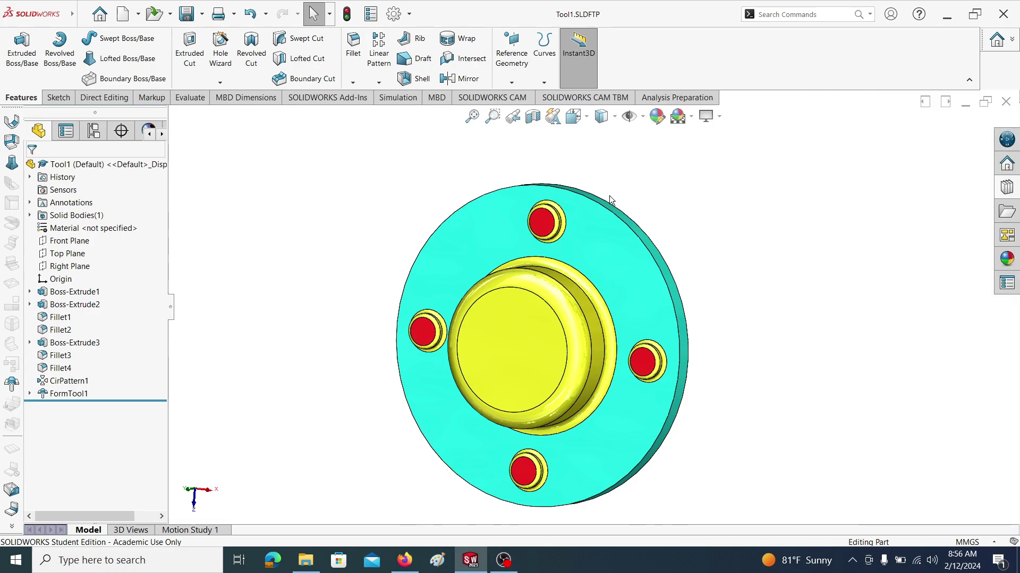
Close Tool1 and create a new blank Part document.
left_click(1006, 102)
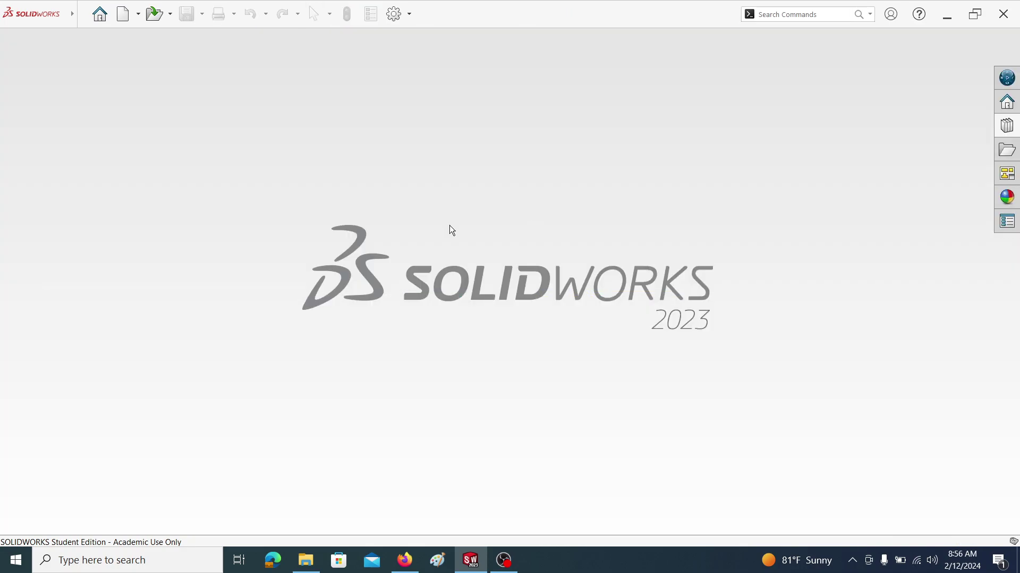
left_click(122, 15)
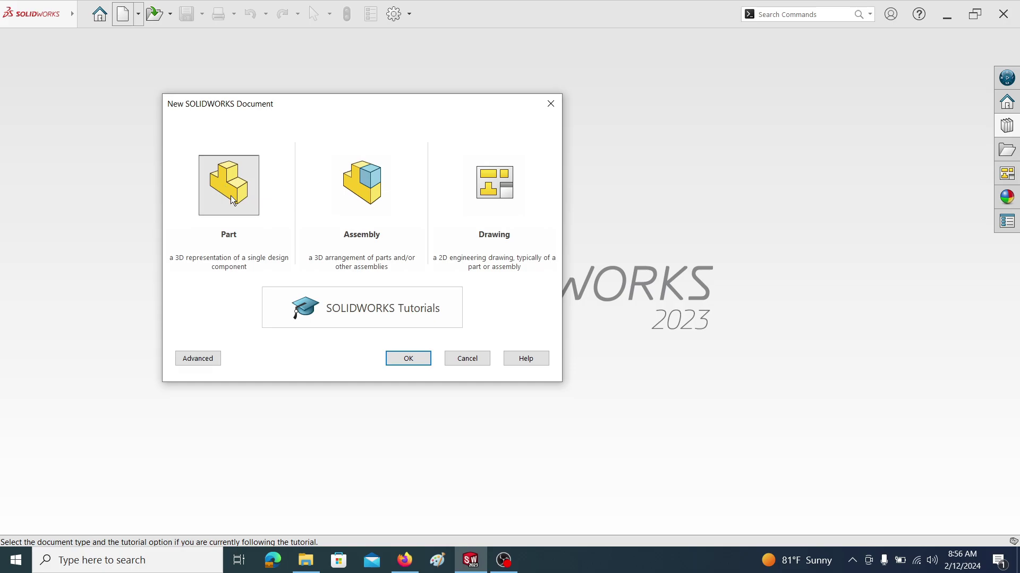
left_click(226, 190)
left_click(409, 363)
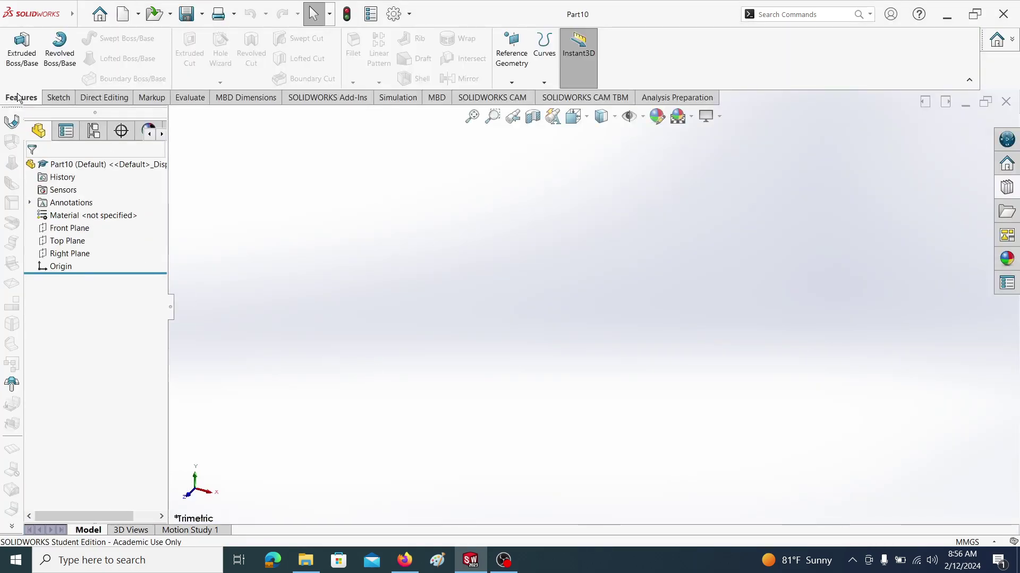
left_click(58, 98)
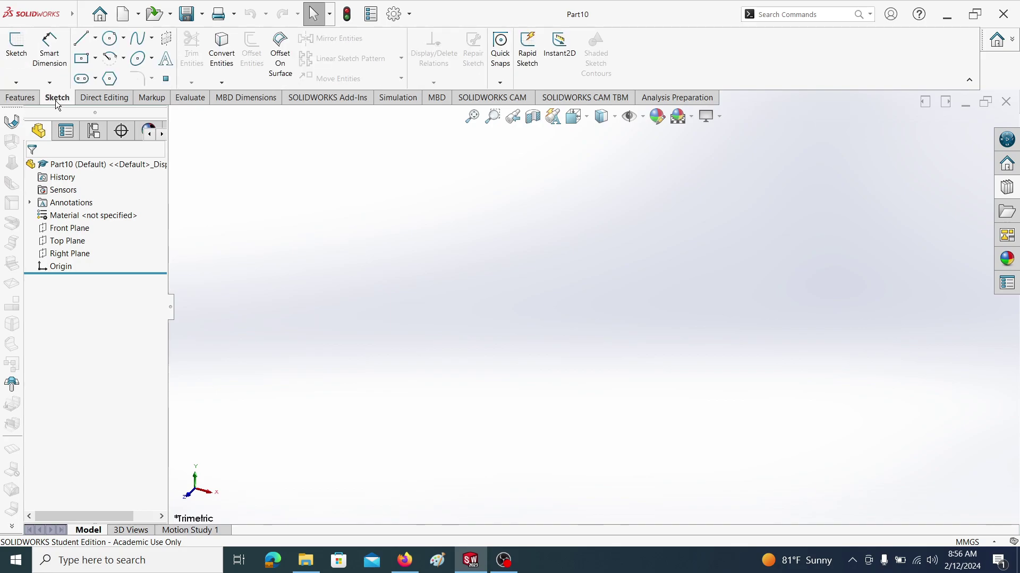
Sketch a circle centred on the origin on the Top Plane.
left_click(83, 242)
left_click(90, 225)
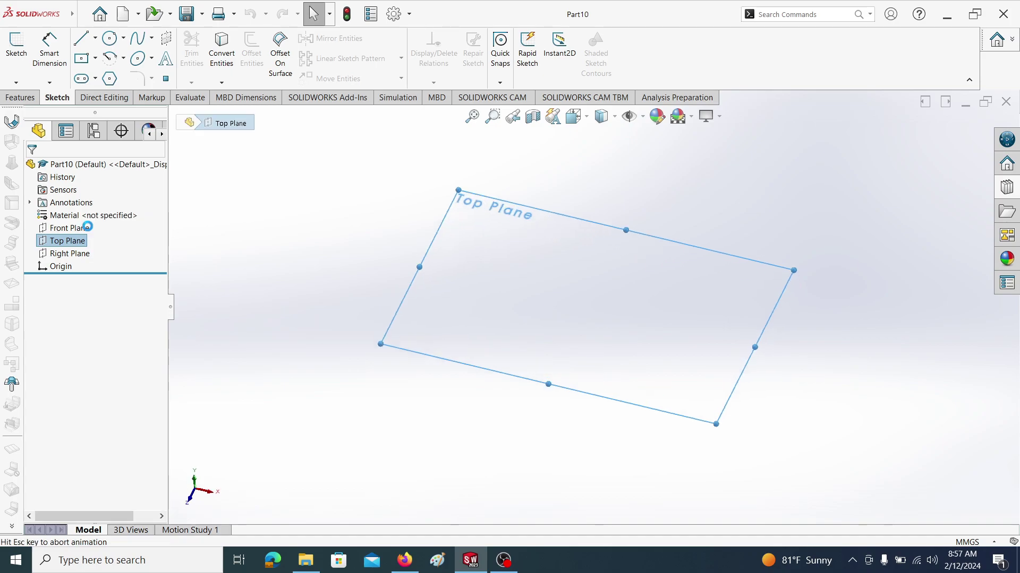
left_click(112, 38)
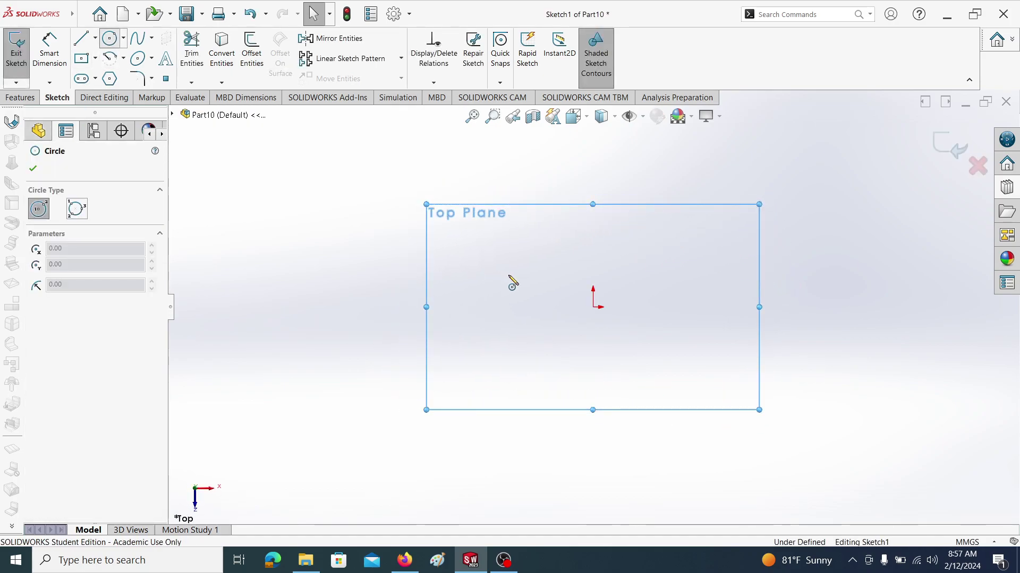
left_click(593, 307)
left_click(438, 234)
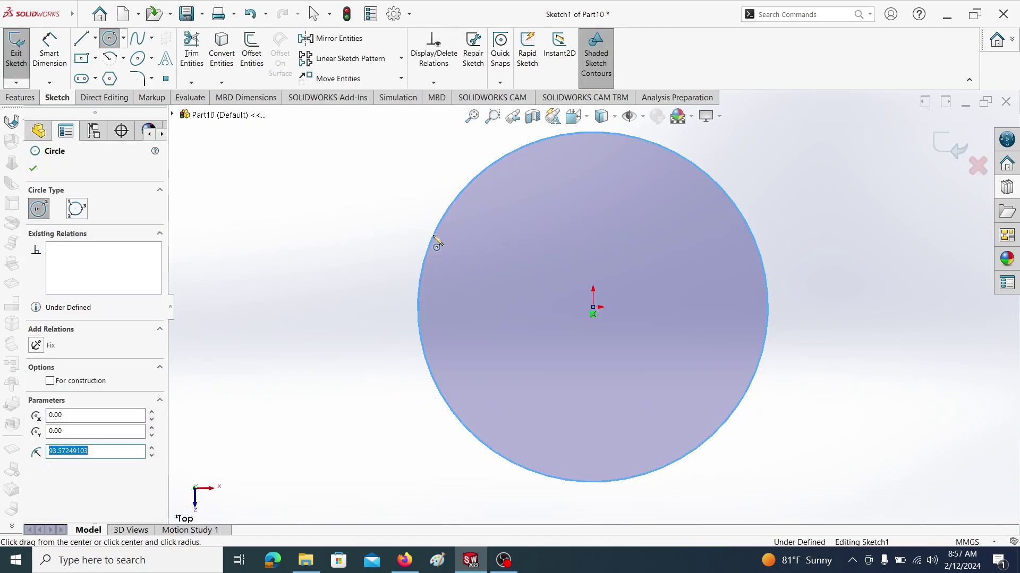
key("Escape")
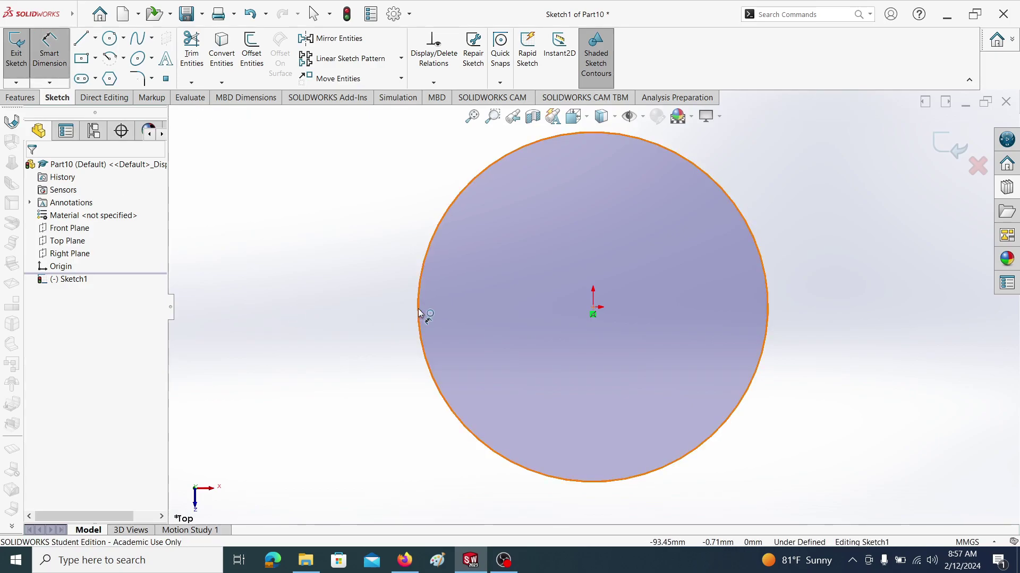
Dimension the circle to Ø180 mm and turn it into a 1 mm base flange disc.
left_click(419, 314)
left_click(306, 311)
type("180")
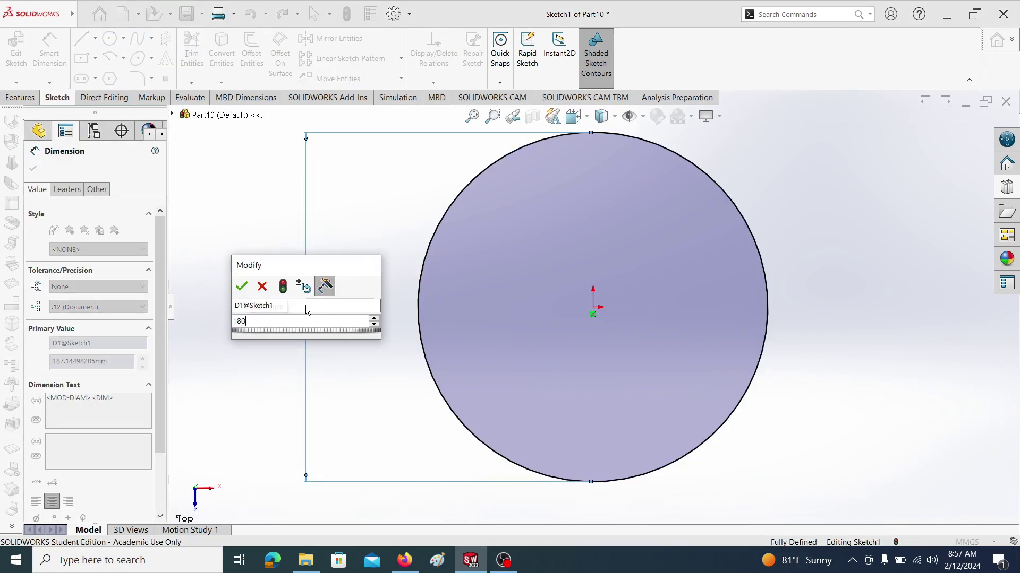
key("Return")
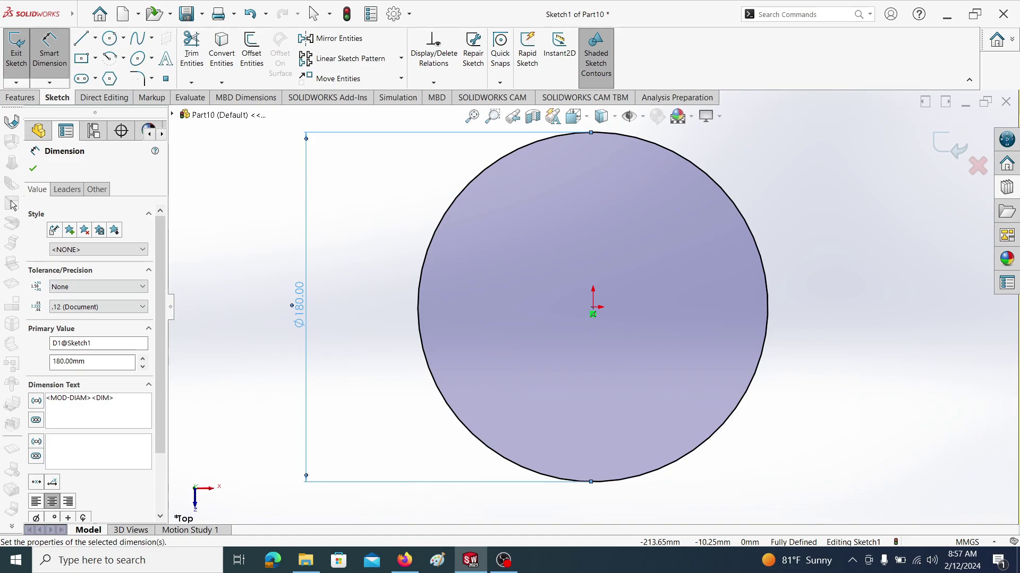
left_click(33, 168)
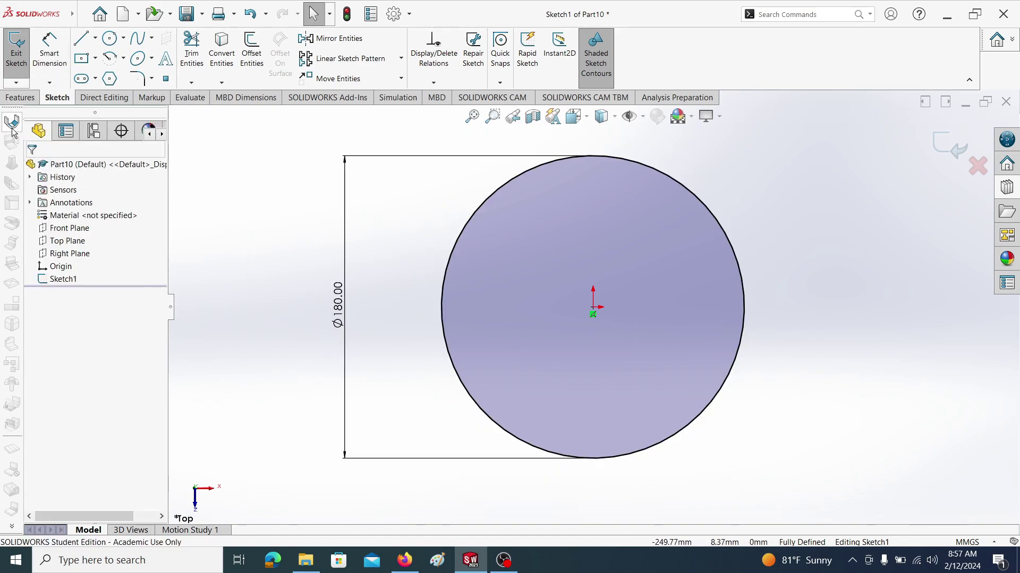
left_click(12, 123)
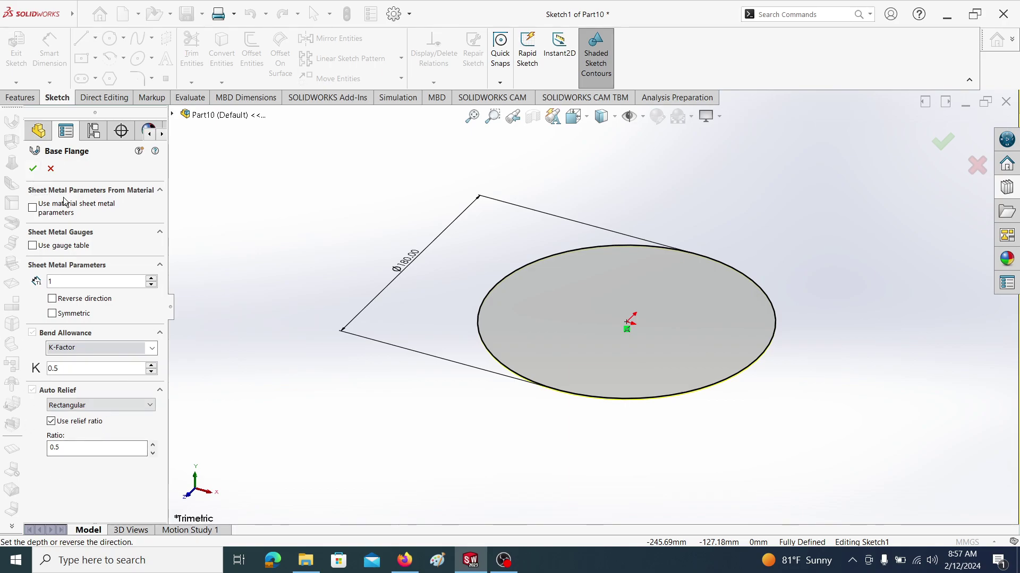
left_click(32, 169)
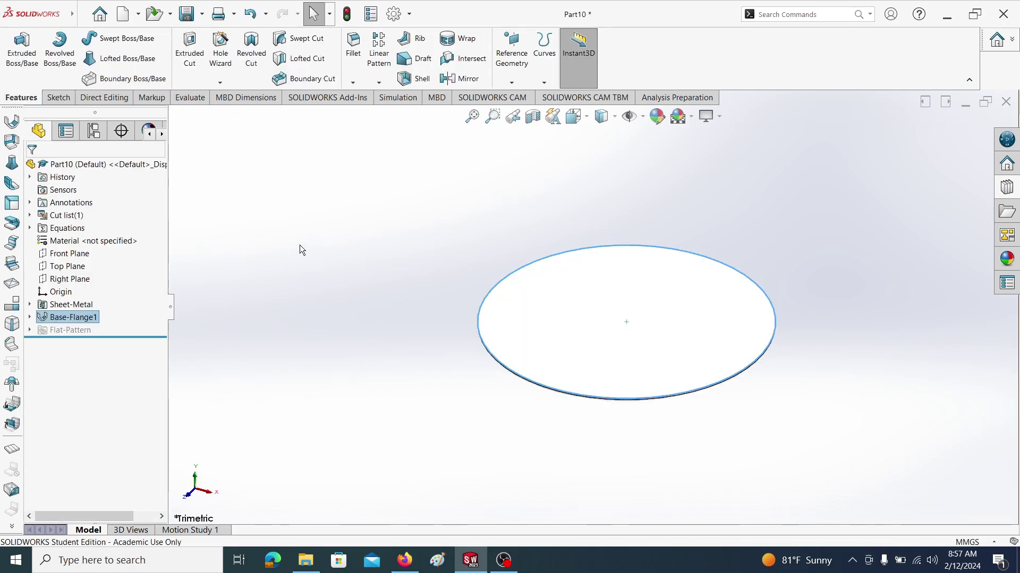
Switch the scene background to Plain White.
middle_click_drag(653, 308, 531, 357)
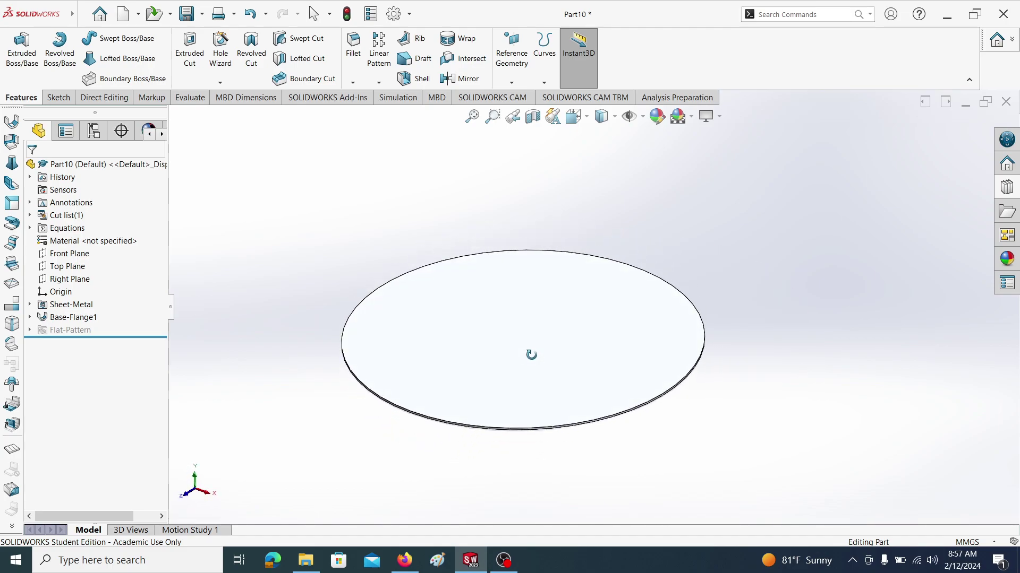
left_click(690, 117)
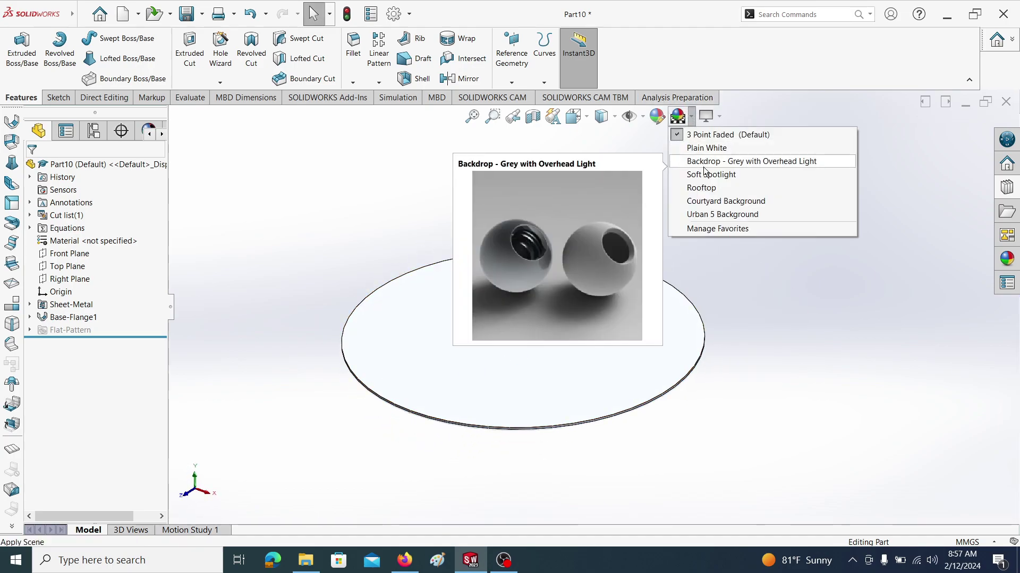
left_click(712, 151)
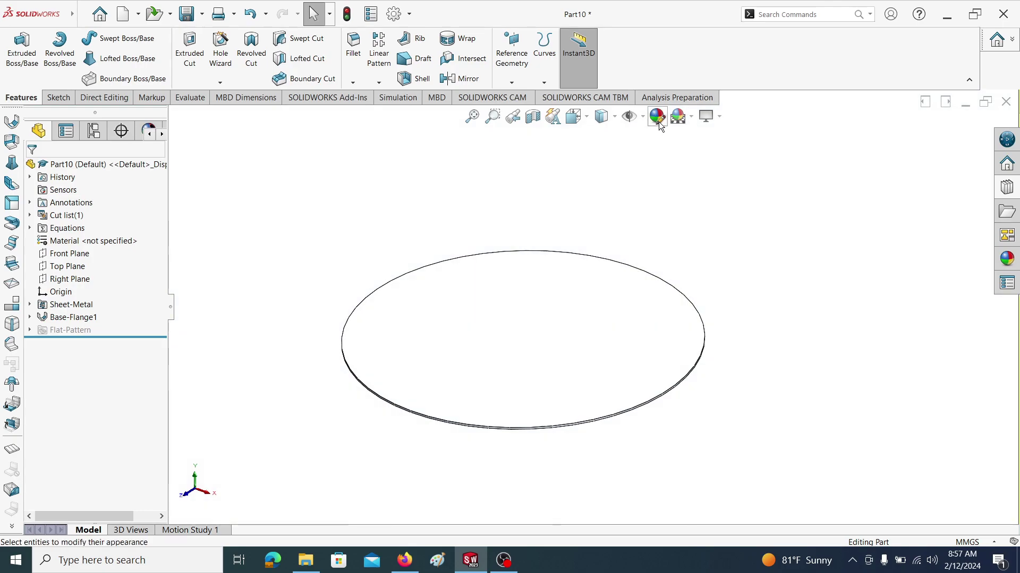
Apply the polished gold metal appearance to the whole disc.
scroll(892, 200, "down", 3)
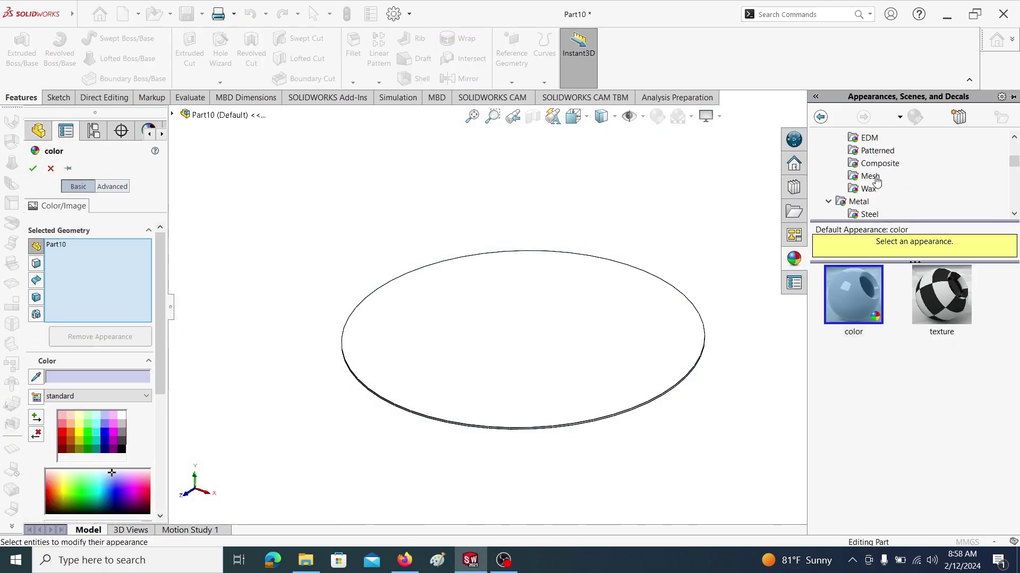
scroll(877, 204, "down", 3)
scroll(878, 205, "down", 1)
scroll(878, 205, "down", 2)
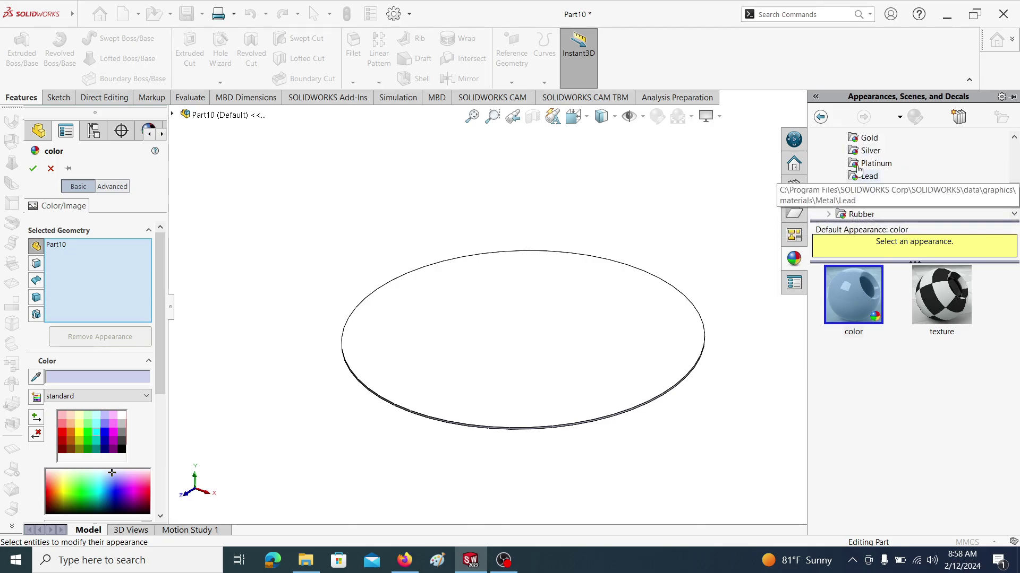
left_click(869, 139)
left_click_drag(863, 291, 572, 334)
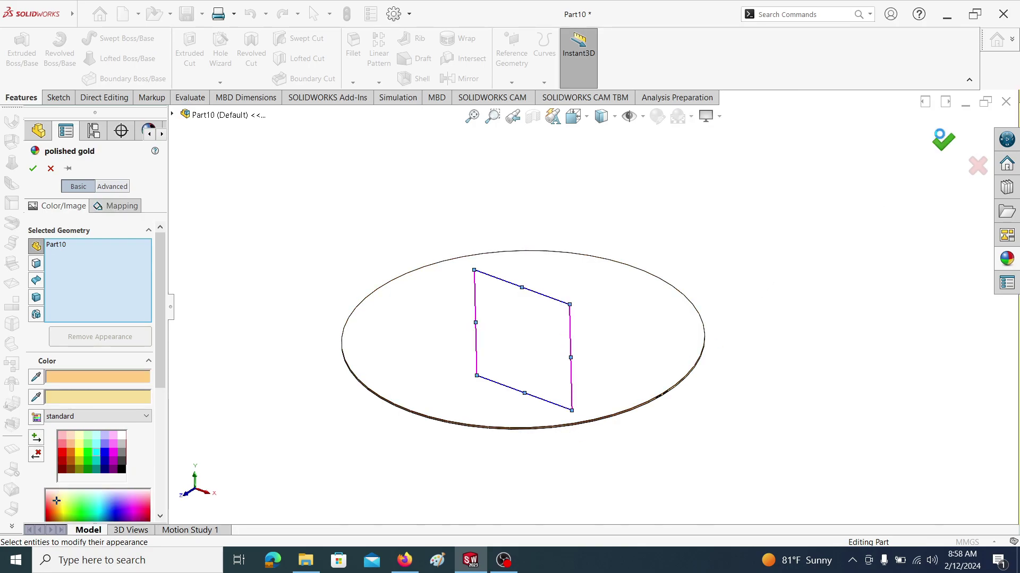
left_click(940, 139)
middle_click_drag(326, 364, 382, 310)
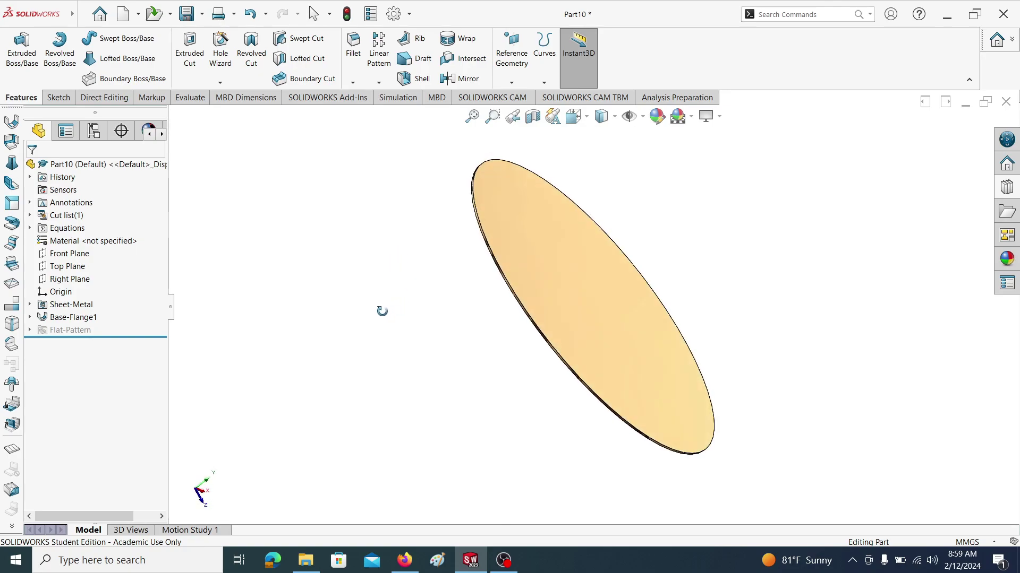
middle_click_drag(644, 311, 587, 334)
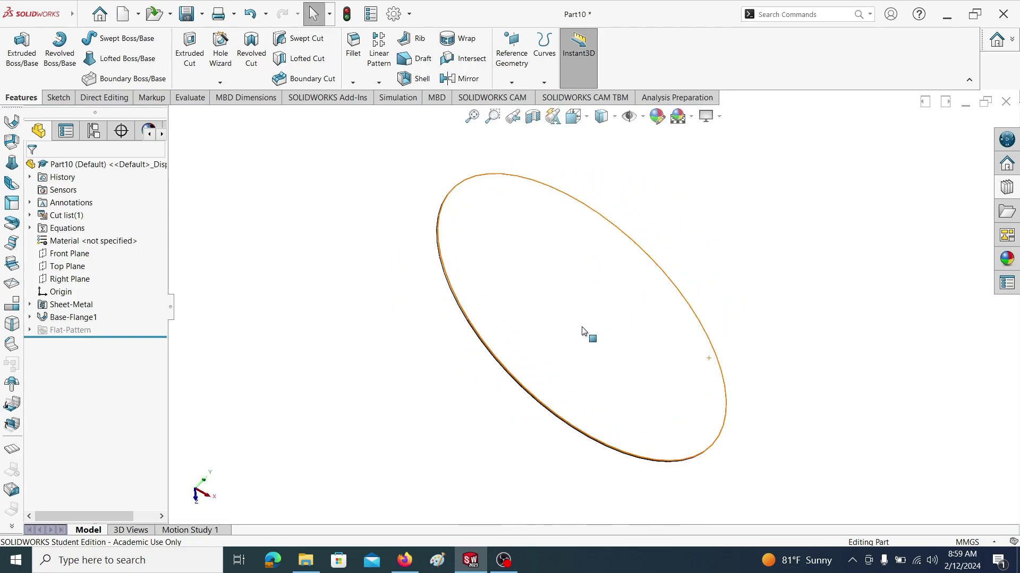
Drop Tool1 from the Design Library's Forming tool 3 folder onto the disc face.
left_click(1005, 188)
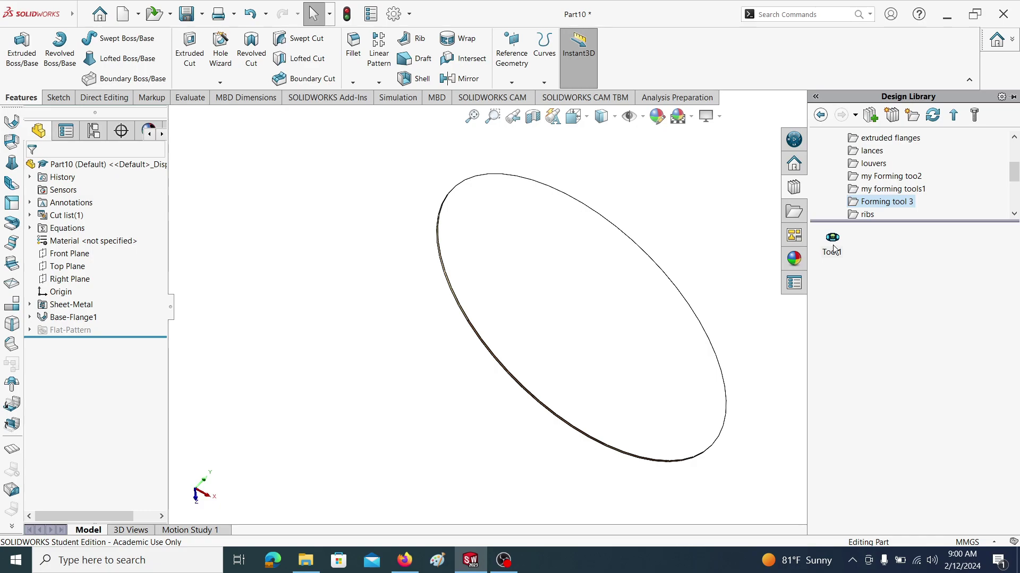
mouse_move(836, 256)
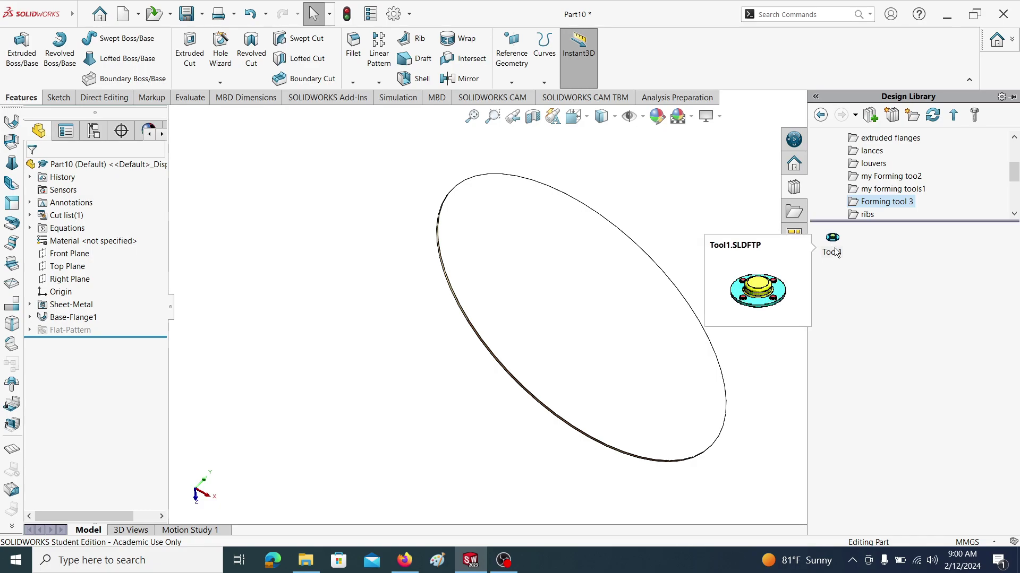
left_click_drag(835, 253, 594, 292)
middle_click_drag(872, 213, 804, 294)
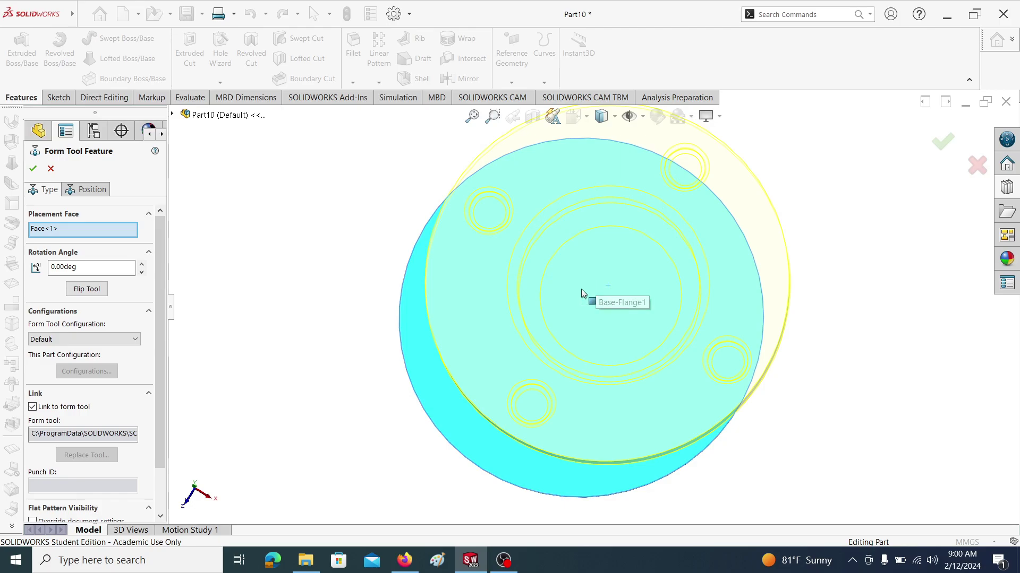
middle_click_drag(406, 335, 410, 312)
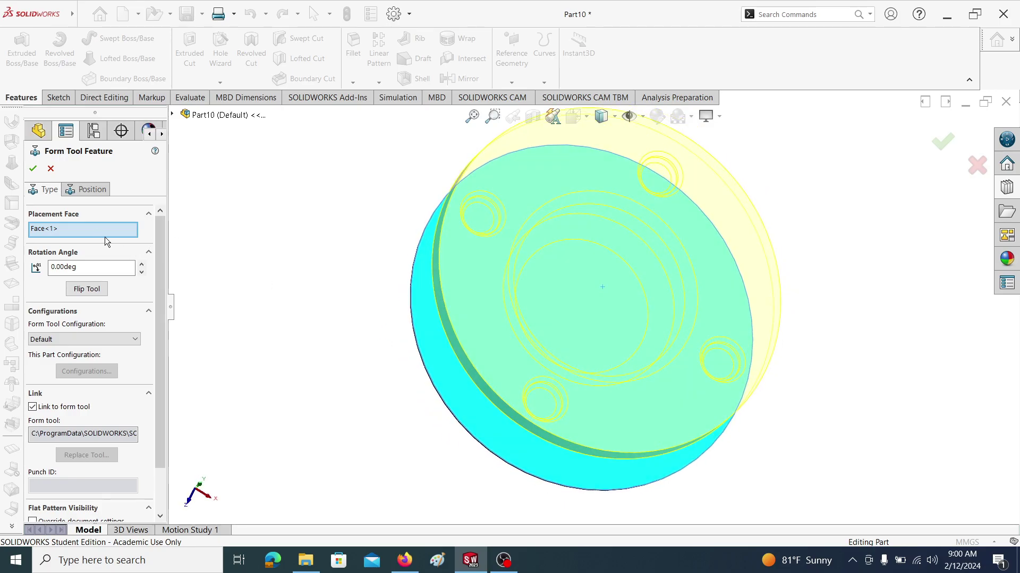
Make Tool1's centre point coincident with the part origin and finish the form tool feature.
left_click(90, 189)
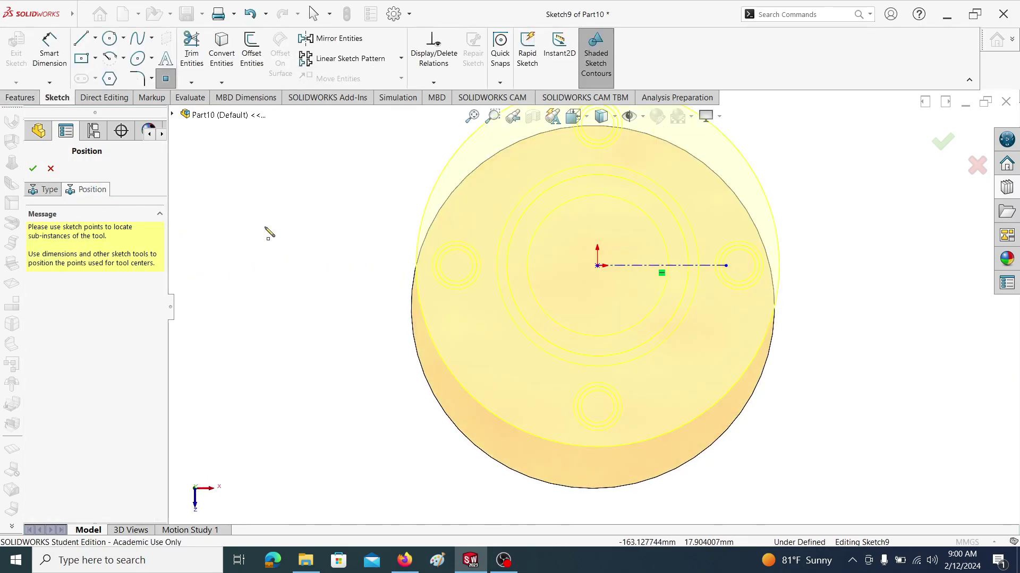
key("Escape")
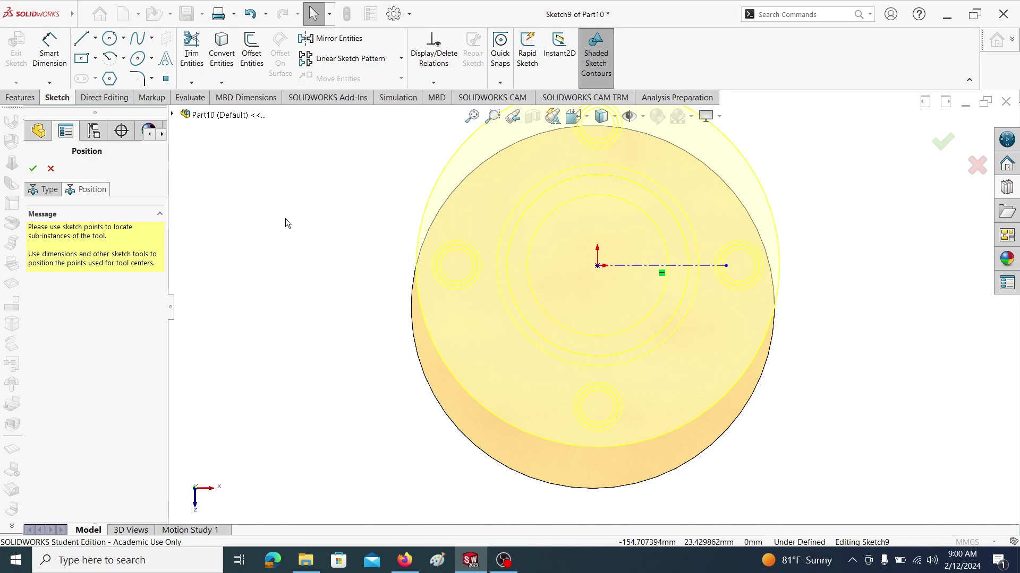
left_click(173, 115)
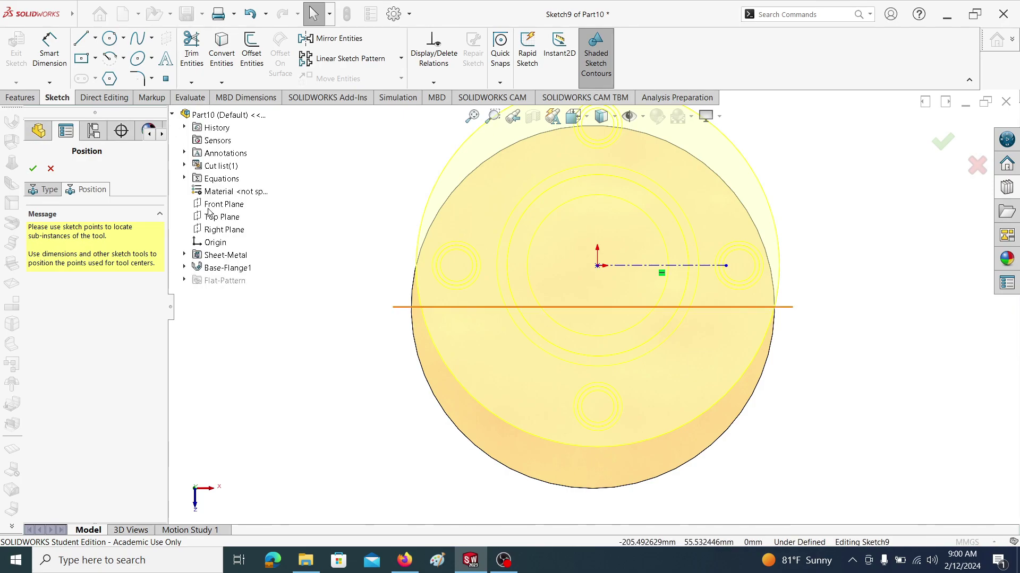
left_click(222, 245)
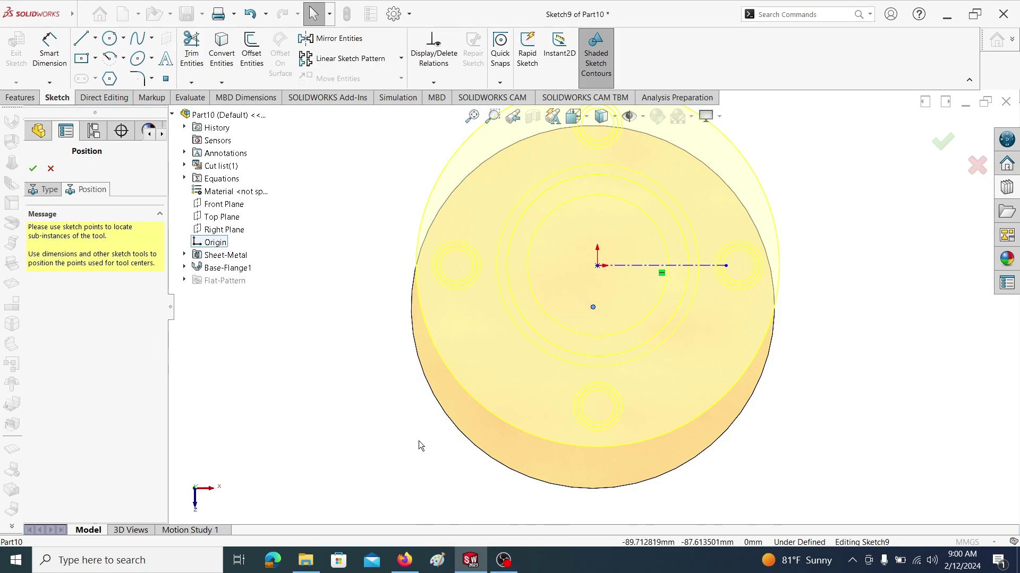
key("f")
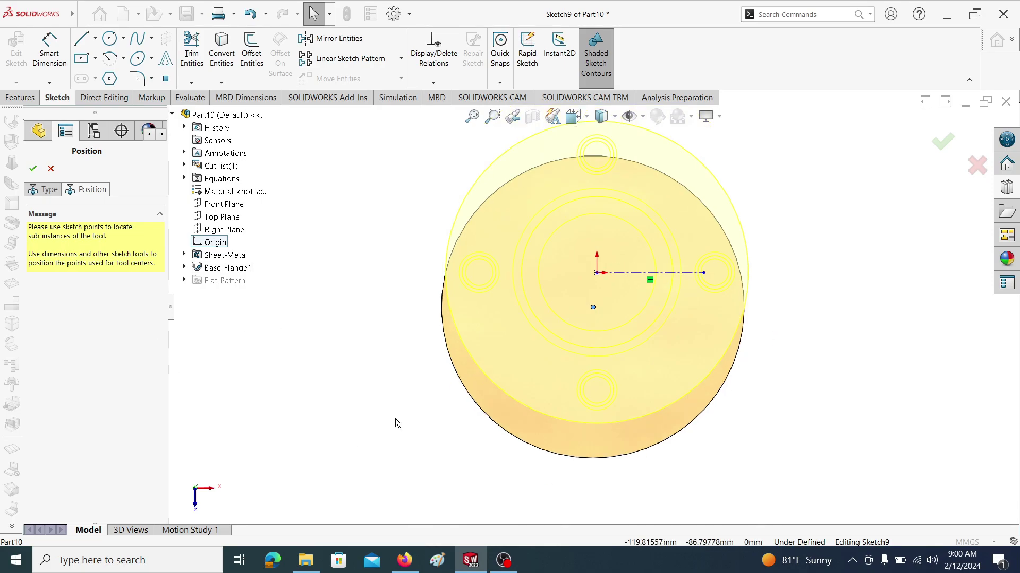
left_click(596, 273, "ctrl")
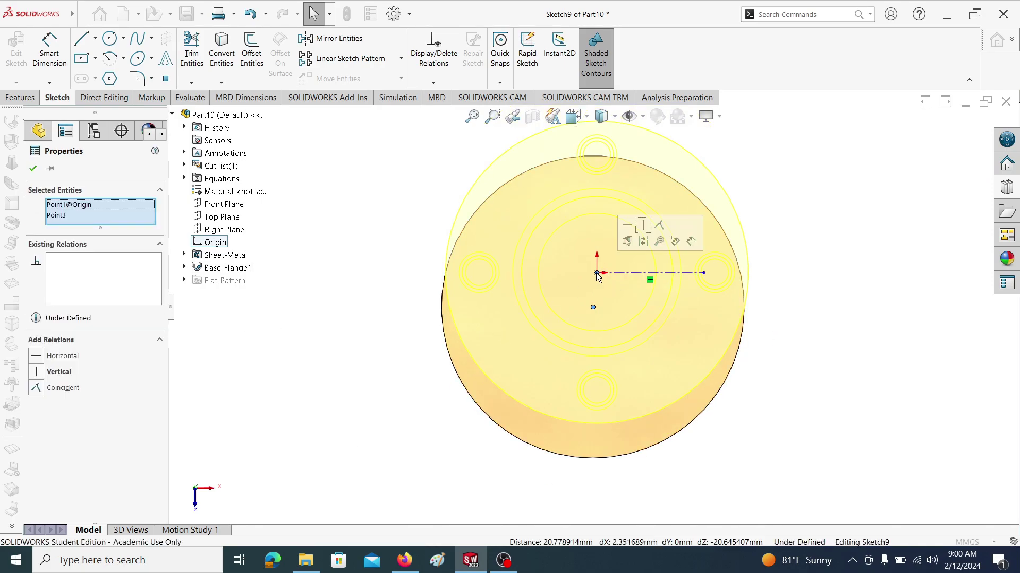
left_click(36, 389)
middle_click_drag(482, 441, 505, 274)
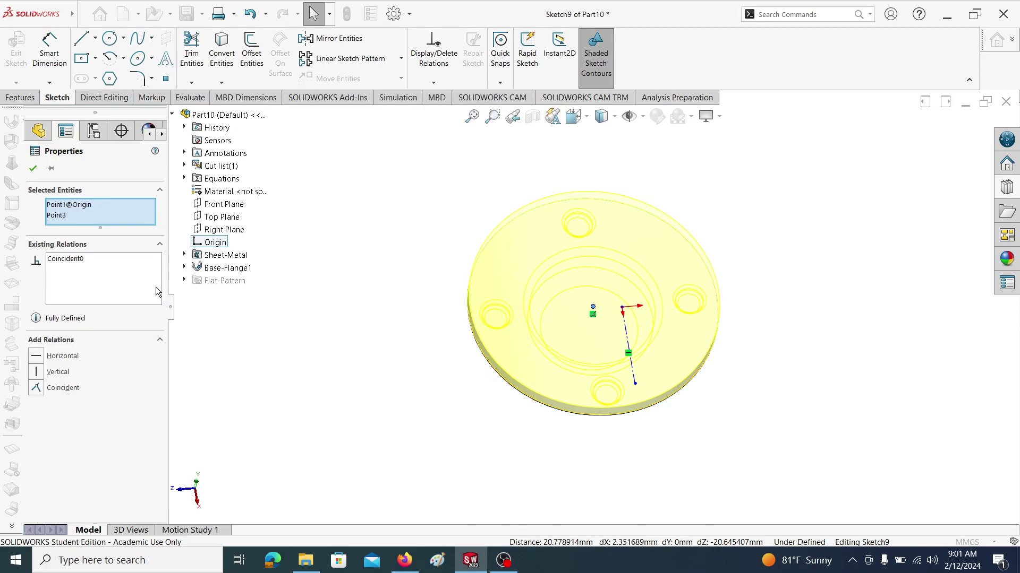
left_click(33, 169)
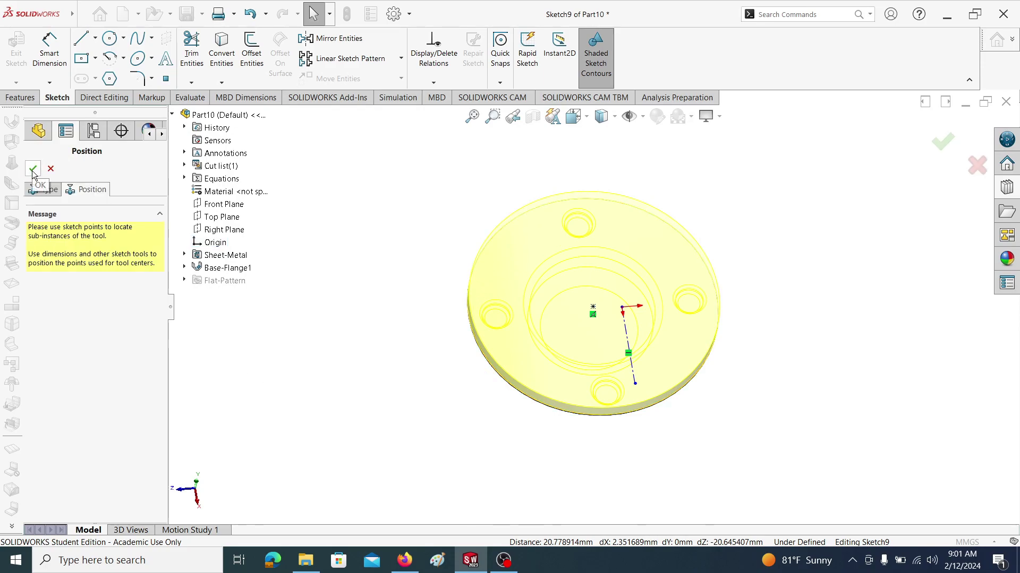
left_click(33, 169)
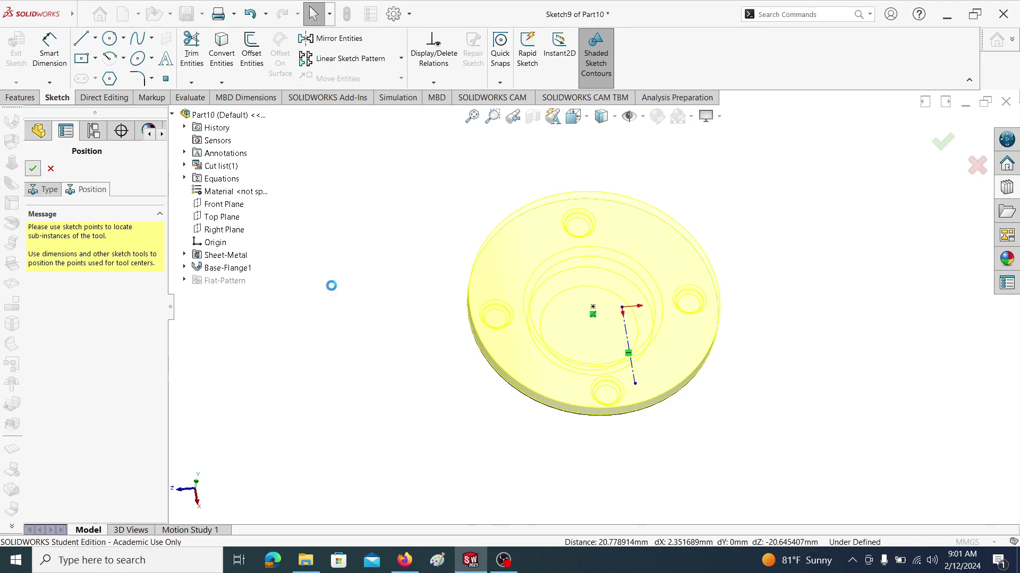
scroll(513, 350, "down", 4)
middle_click_drag(513, 351, 699, 291)
scroll(585, 403, "down", 2)
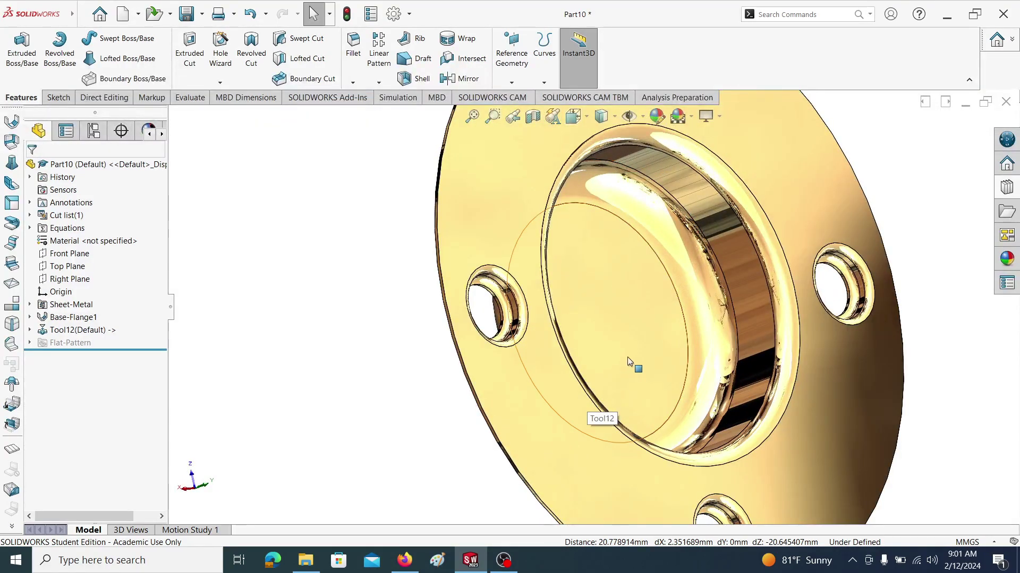
scroll(630, 366, "up", 5)
middle_click_drag(446, 382, 563, 396)
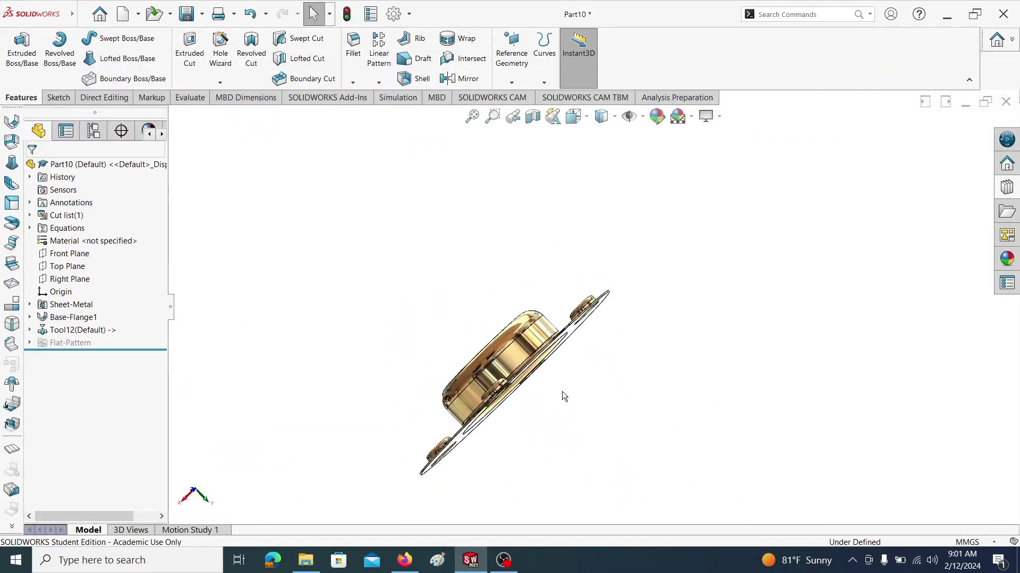
middle_click_drag(493, 350, 469, 374)
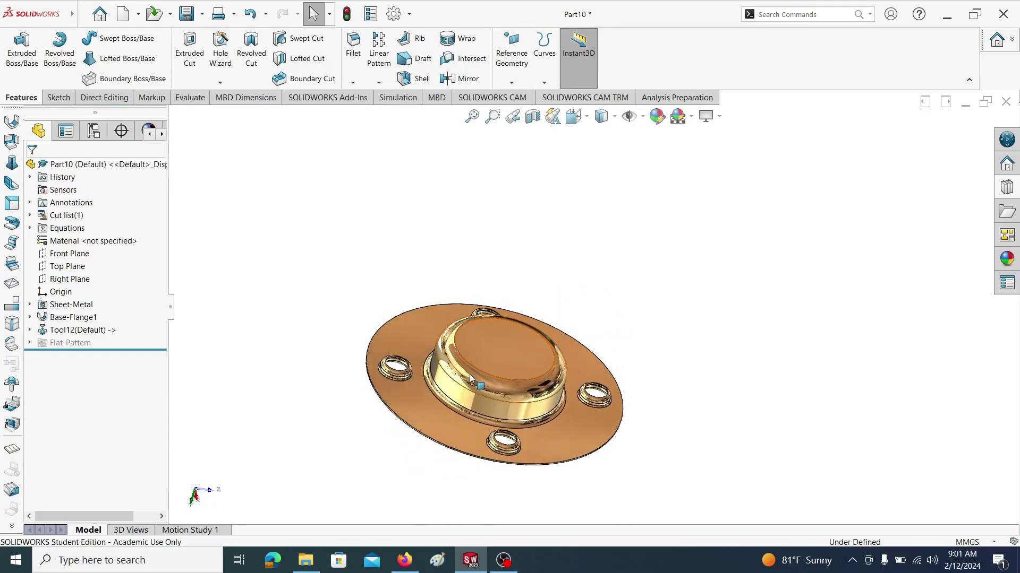